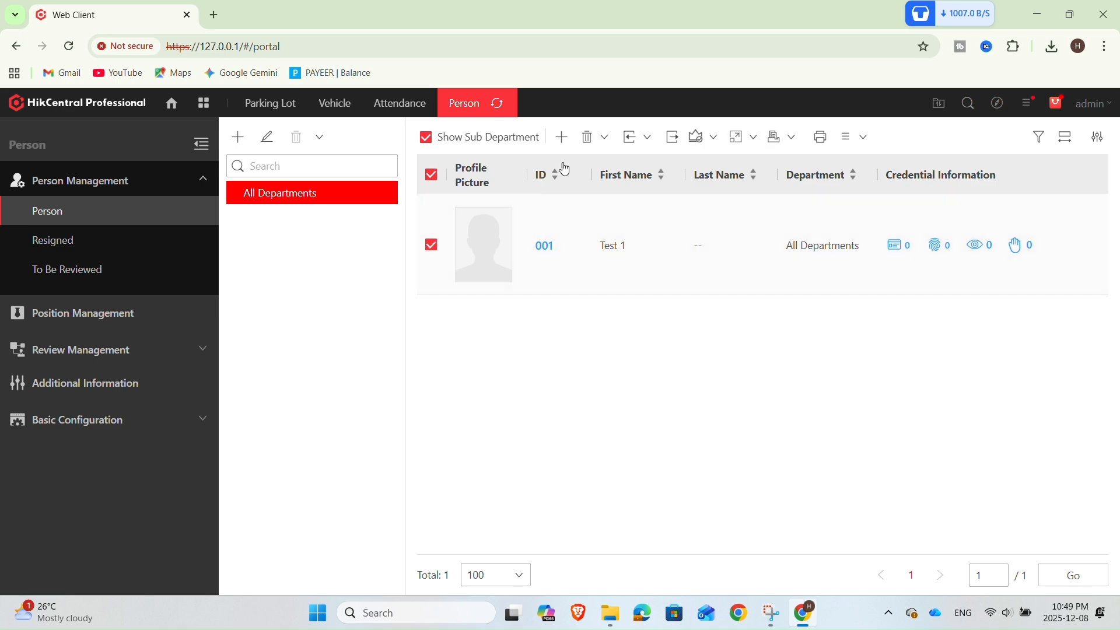
# Delete the selected person 001 from the person list
pyautogui.click(588, 138)
pyautogui.click(616, 379)
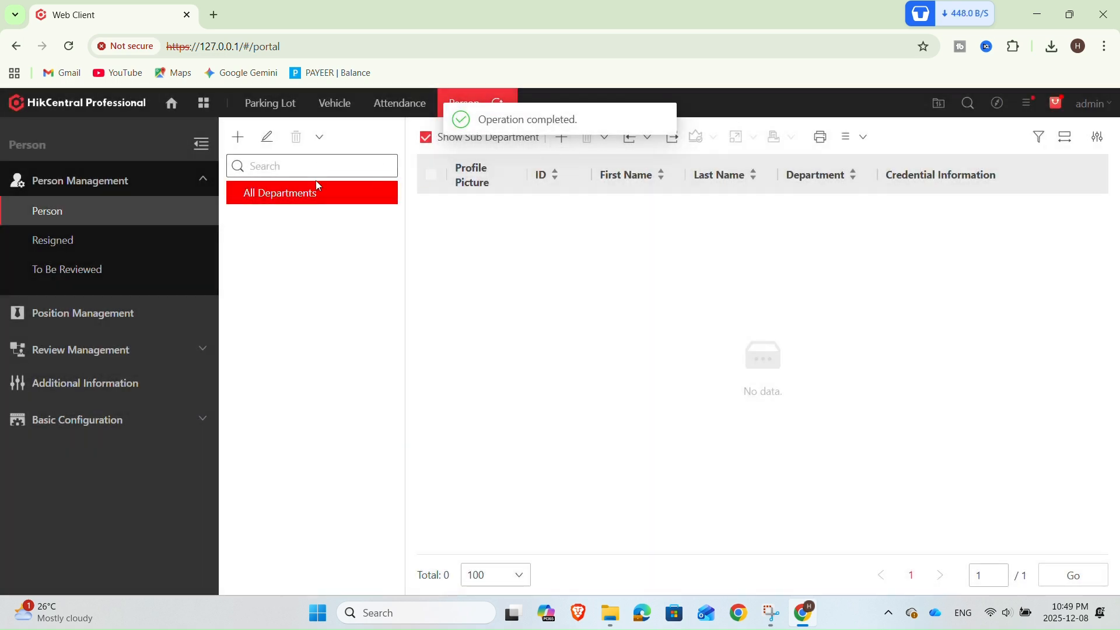
# Add a department named IT under All Departments, choosing to add a person afterwards
pyautogui.click(239, 139)
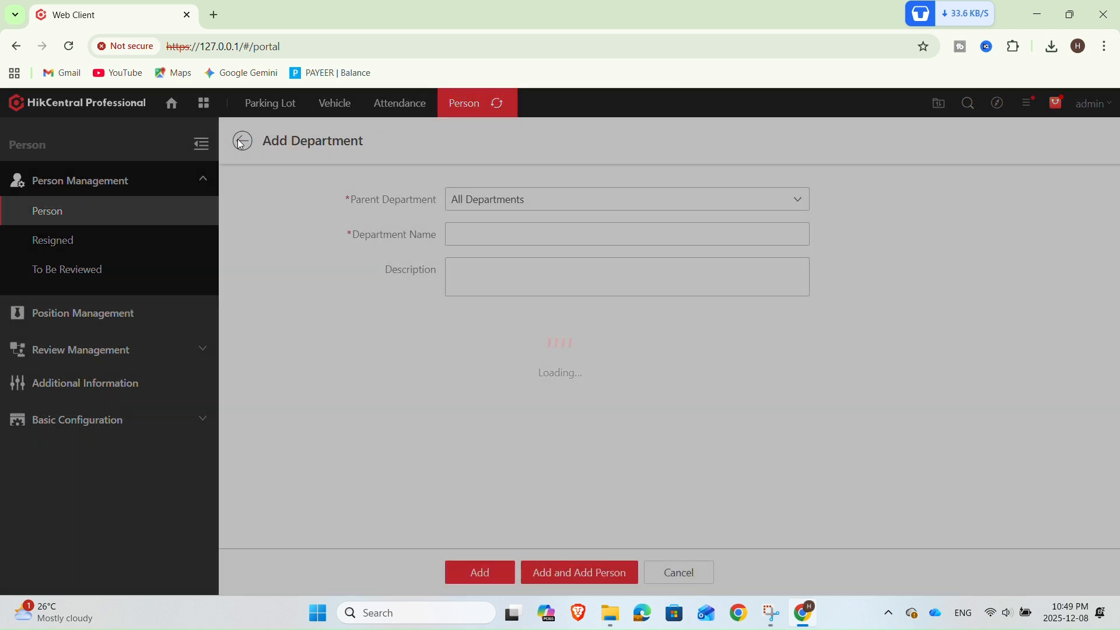
pyautogui.click(506, 238)
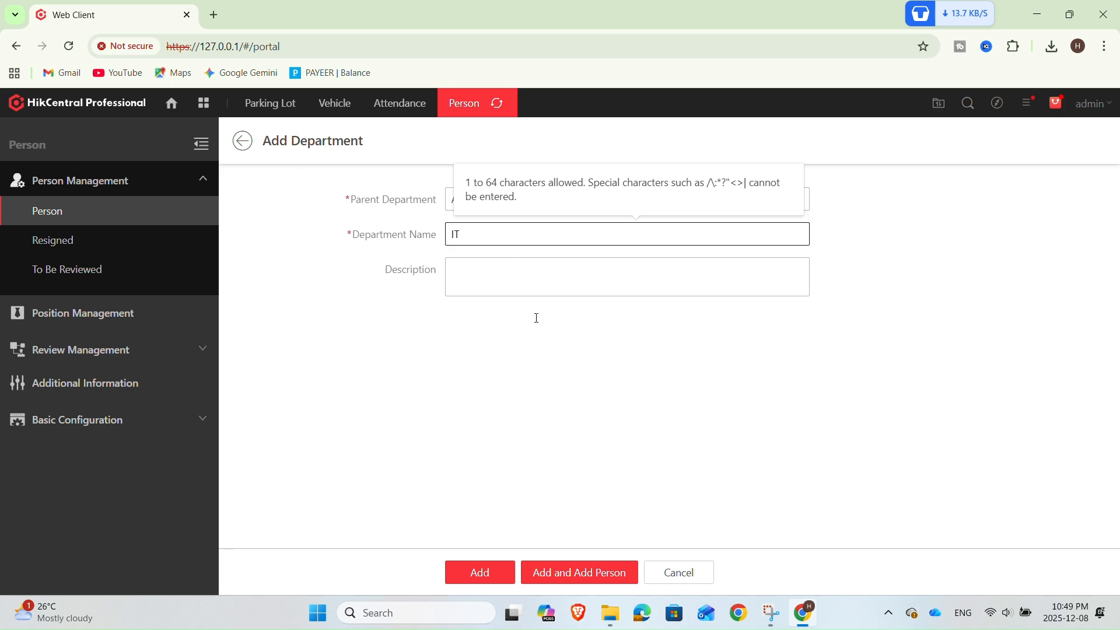
pyautogui.click(545, 577)
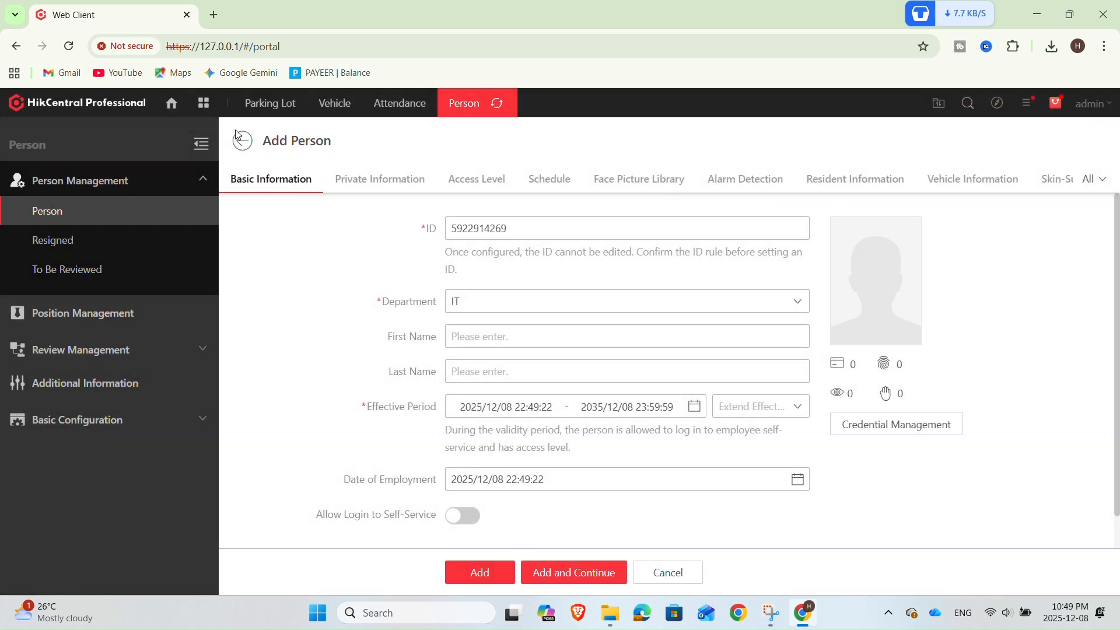
pyautogui.click(239, 138)
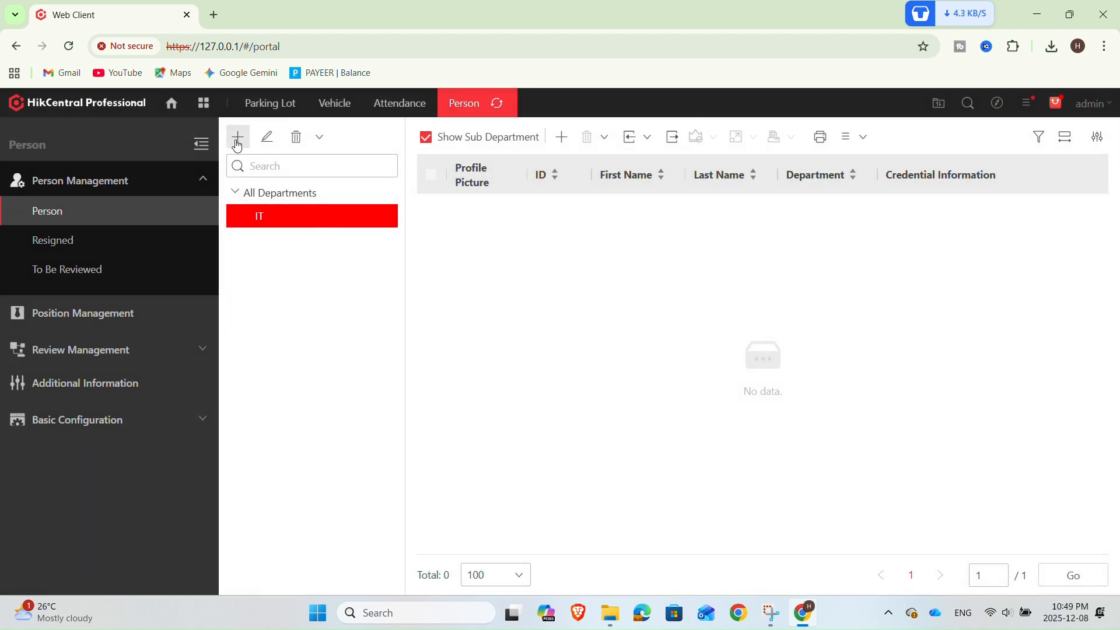
pyautogui.click(237, 143)
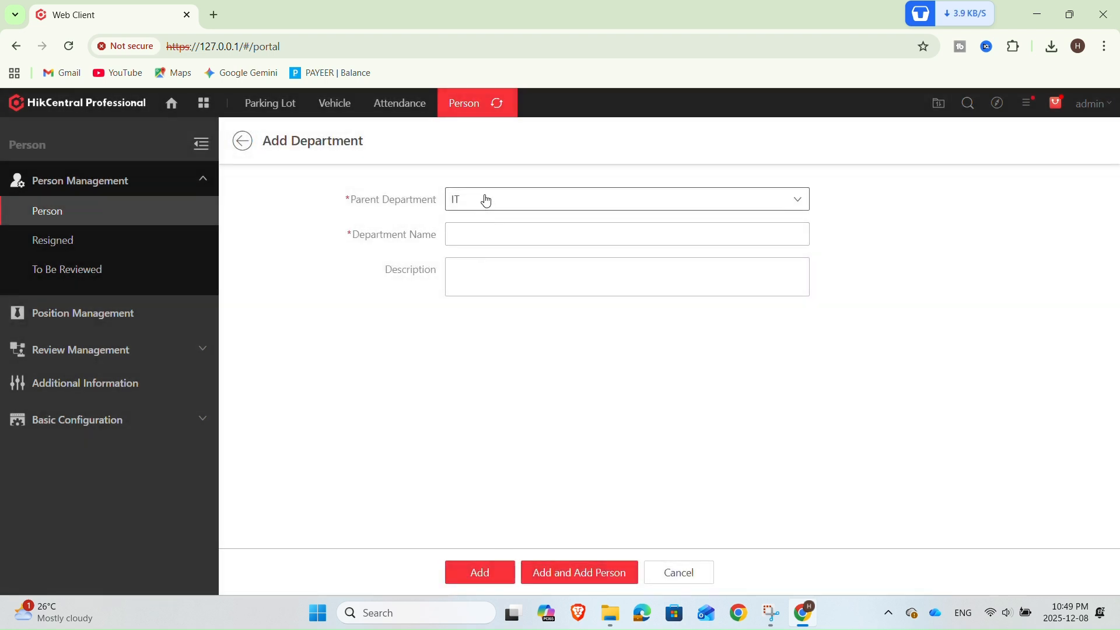
pyautogui.click(243, 141)
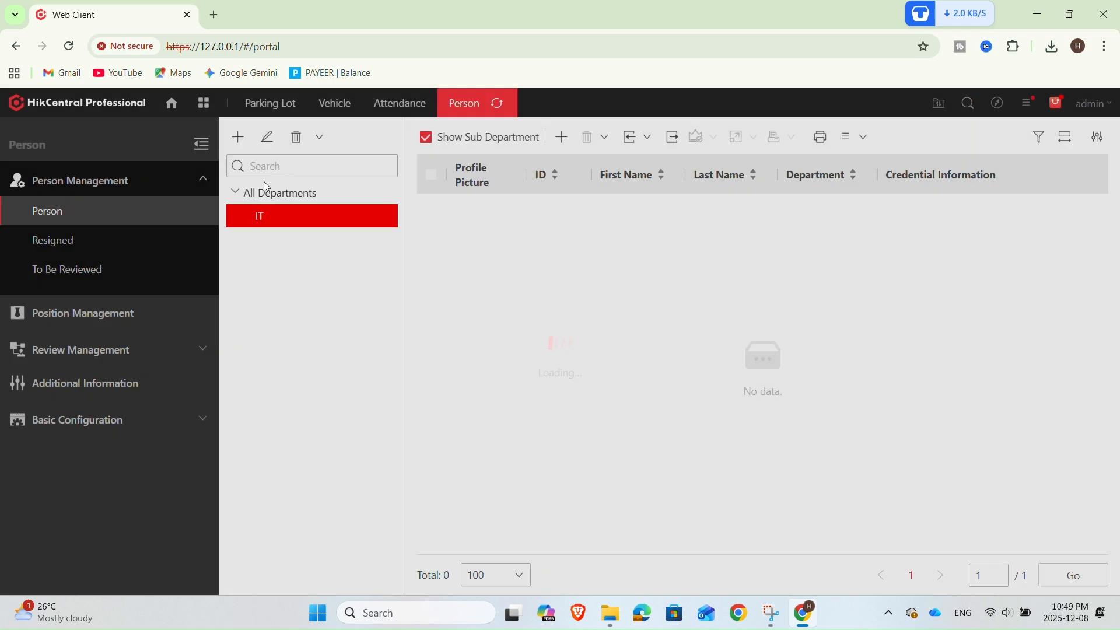
# Add a department named Sale under All Departments
pyautogui.click(281, 192)
pyautogui.click(240, 140)
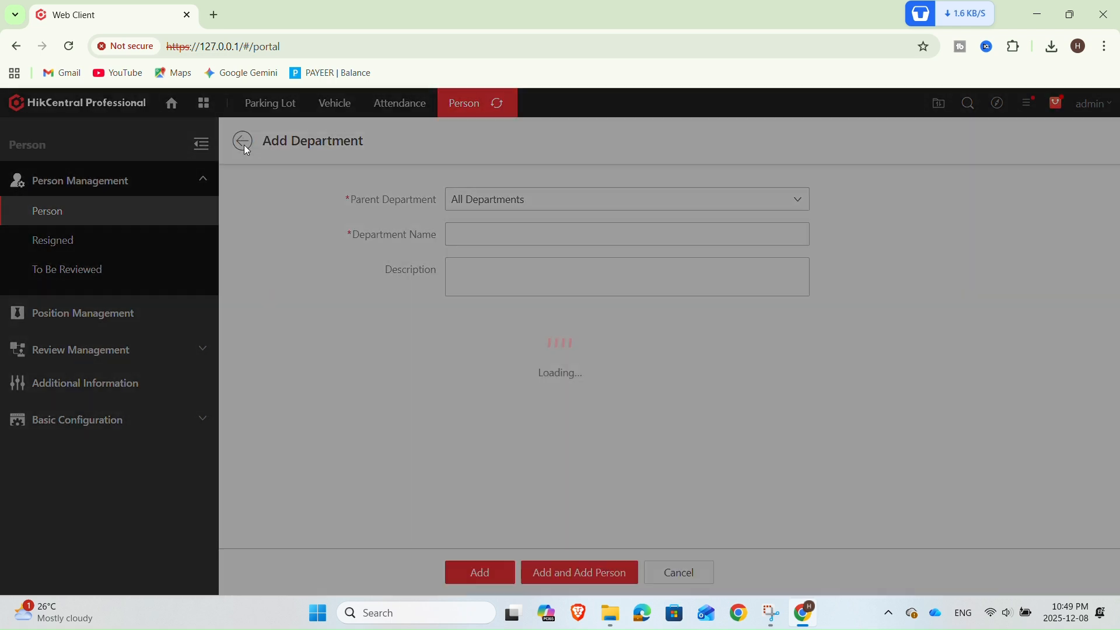
pyautogui.click(492, 228)
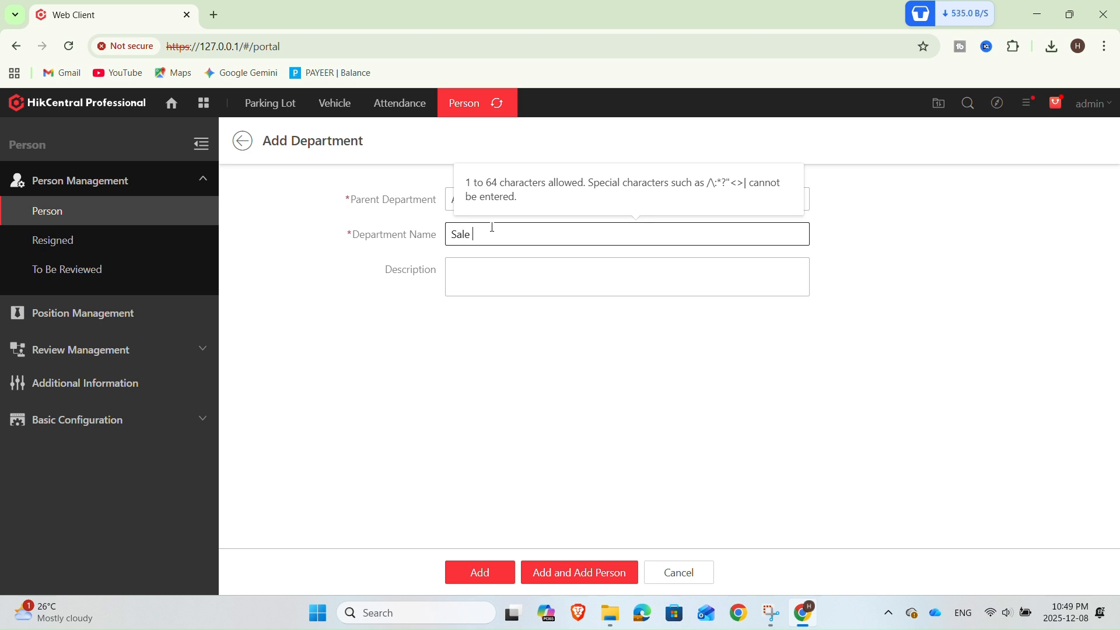
pyautogui.click(495, 574)
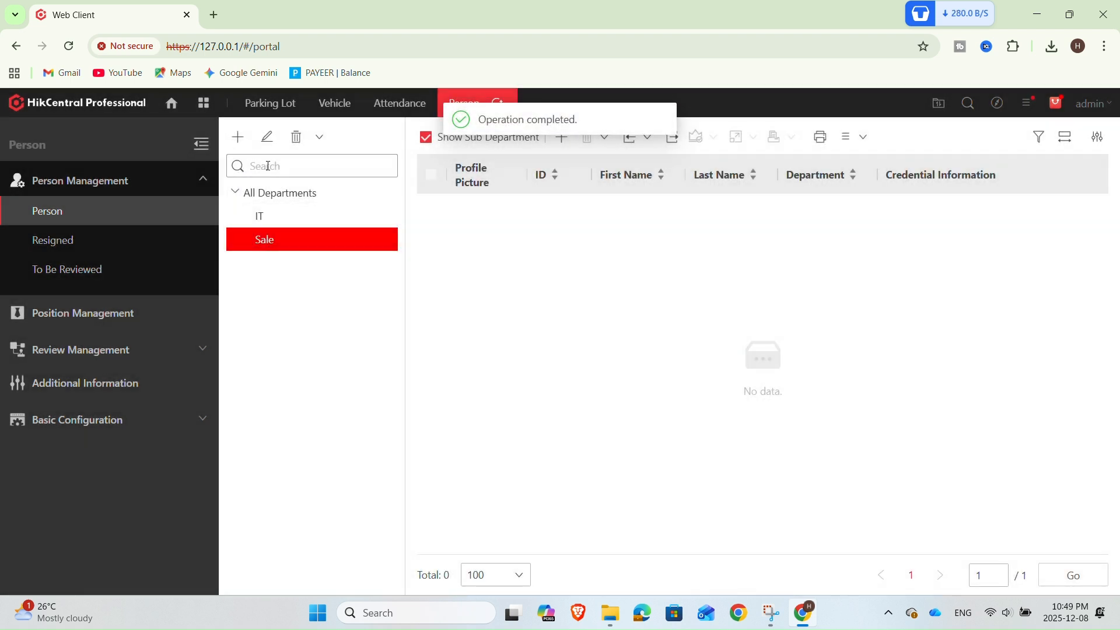
# Add a department named Technician under All Departments
pyautogui.click(271, 193)
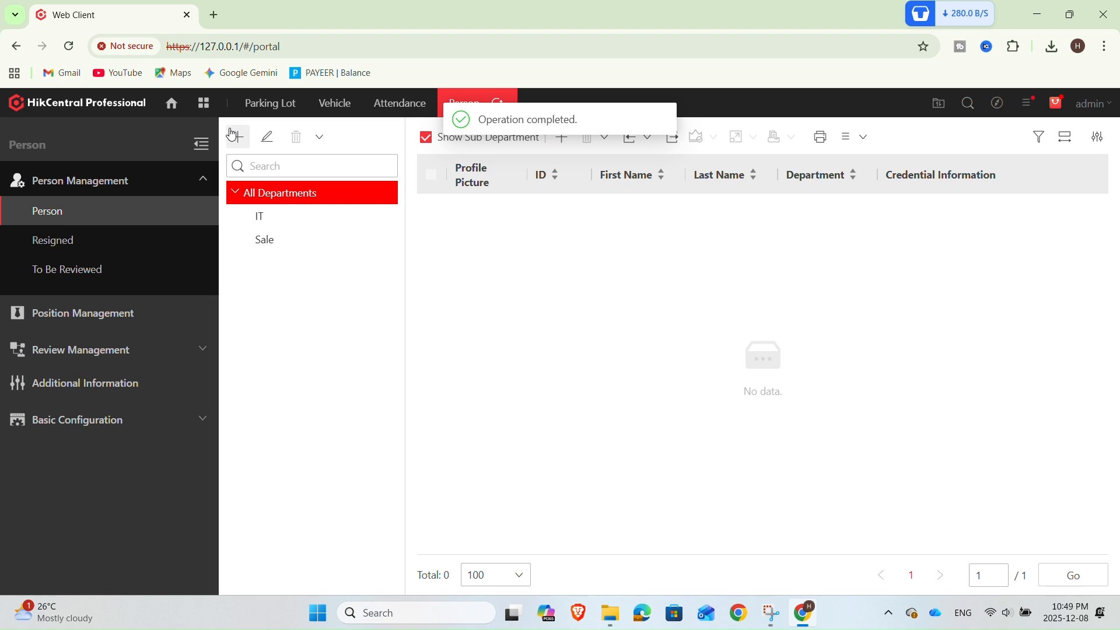
pyautogui.click(235, 136)
pyautogui.click(492, 234)
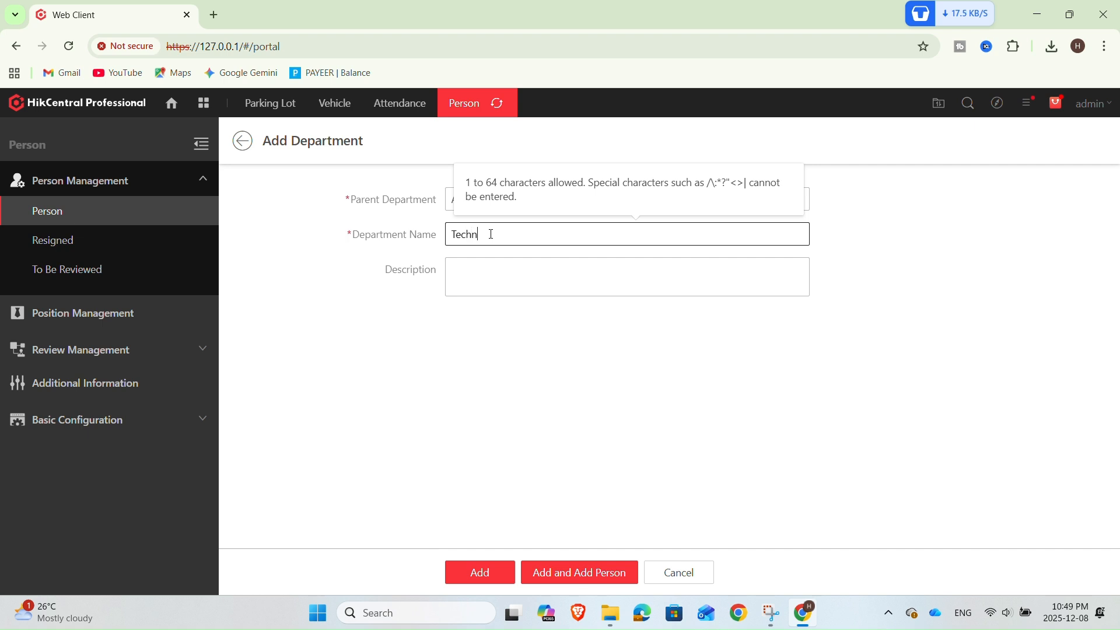
pyautogui.write('Technical')
pyautogui.press('BackSpace')
pyautogui.press('BackSpace')
pyautogui.write('ian')
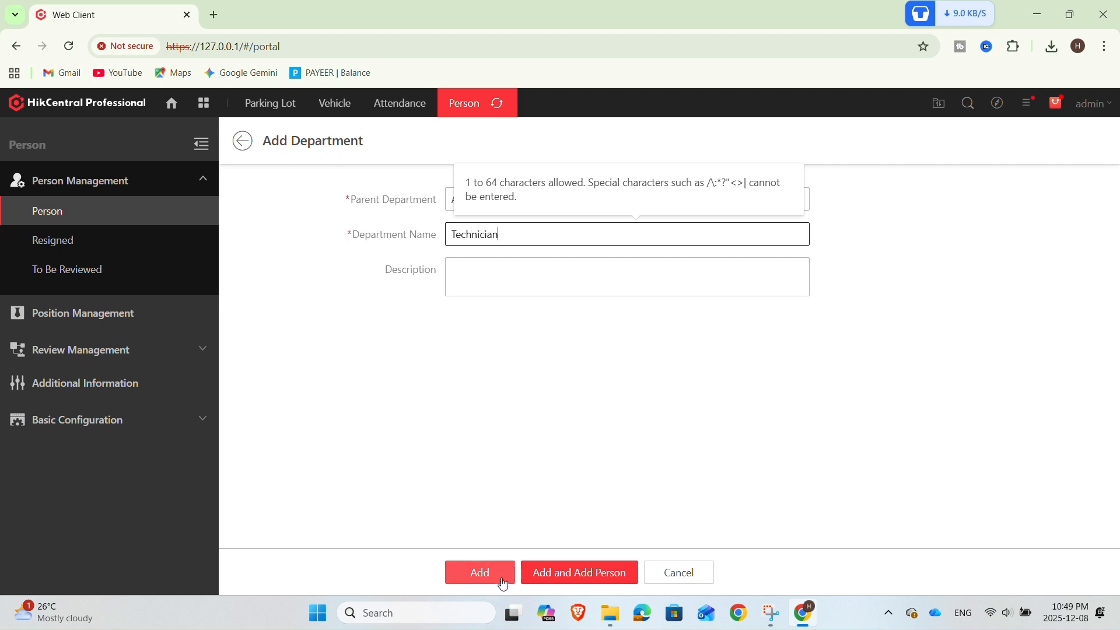
pyautogui.click(500, 577)
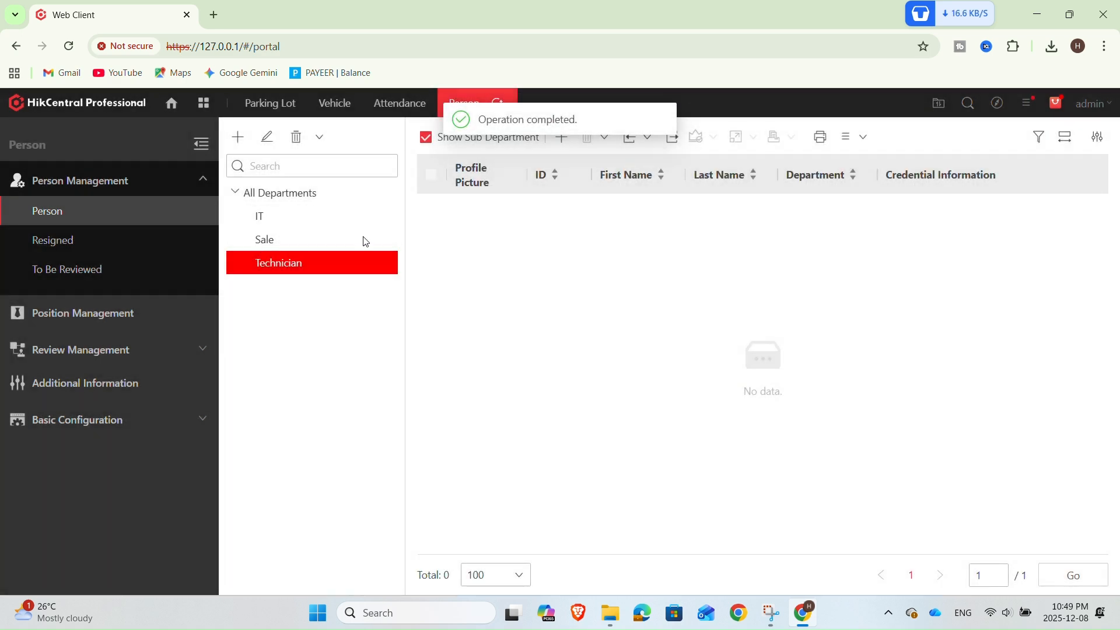
# Open a new person form in the Technician department and set the ID to 001
pyautogui.click(567, 142)
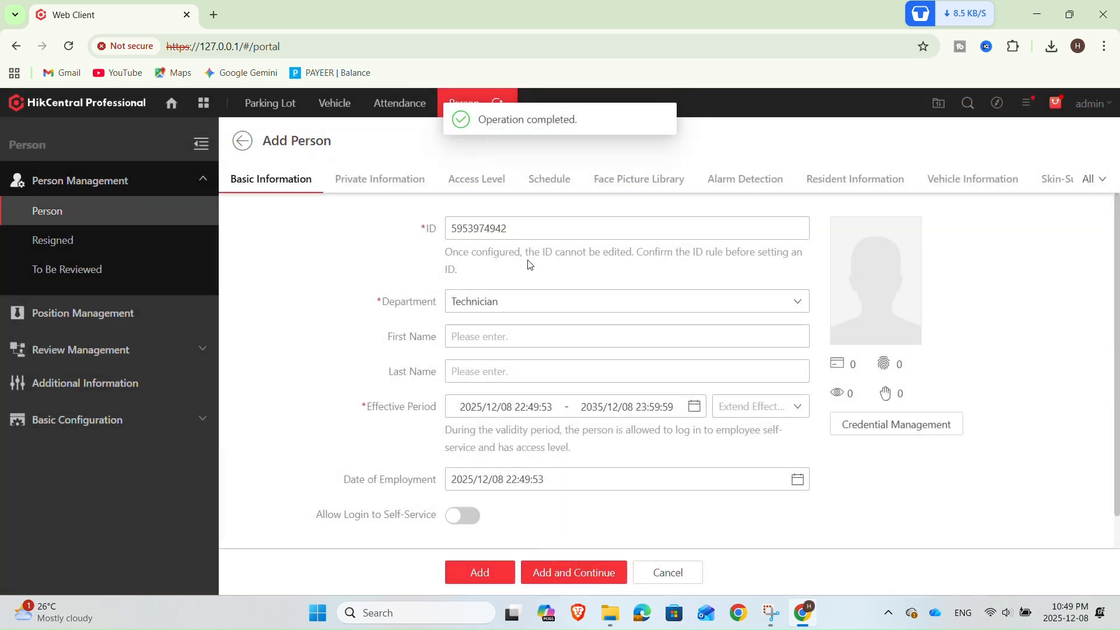
pyautogui.doubleClick(517, 228)
pyautogui.write('001')
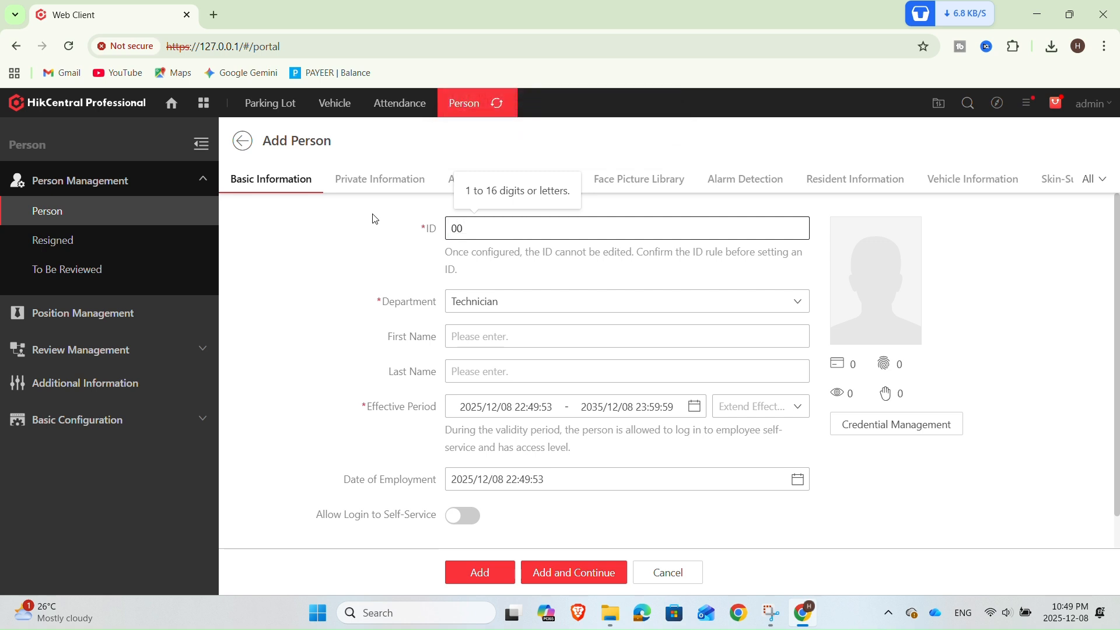
# Enter first name Test and last name 1 and save the new person
pyautogui.click(505, 337)
pyautogui.write('Te')
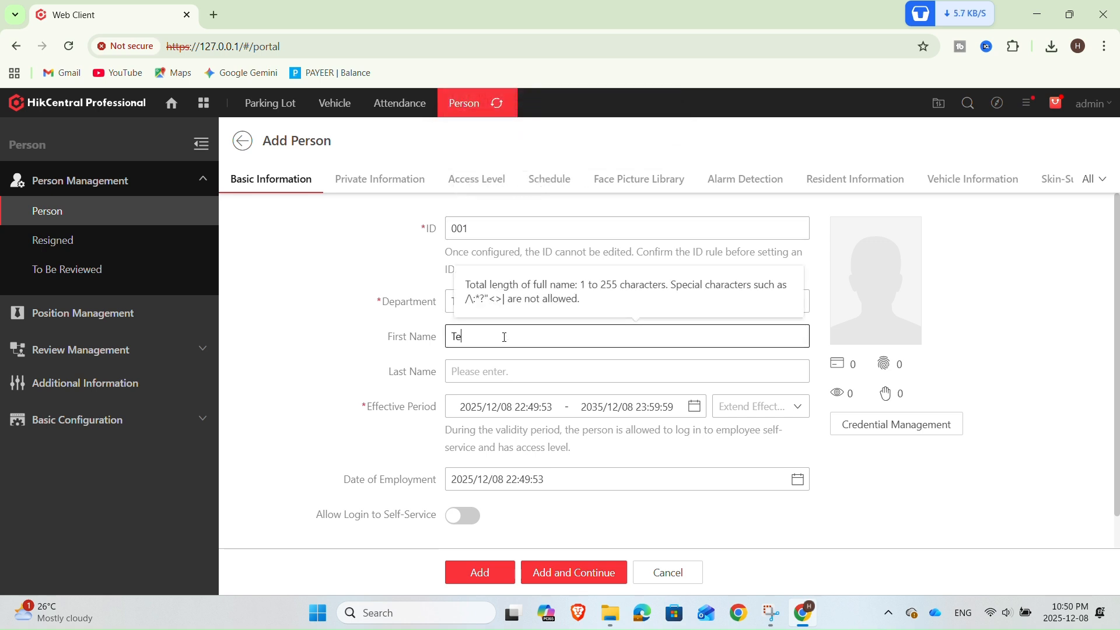
pyautogui.write('st')
pyautogui.click(519, 371)
pyautogui.write('1')
pyautogui.click(574, 523)
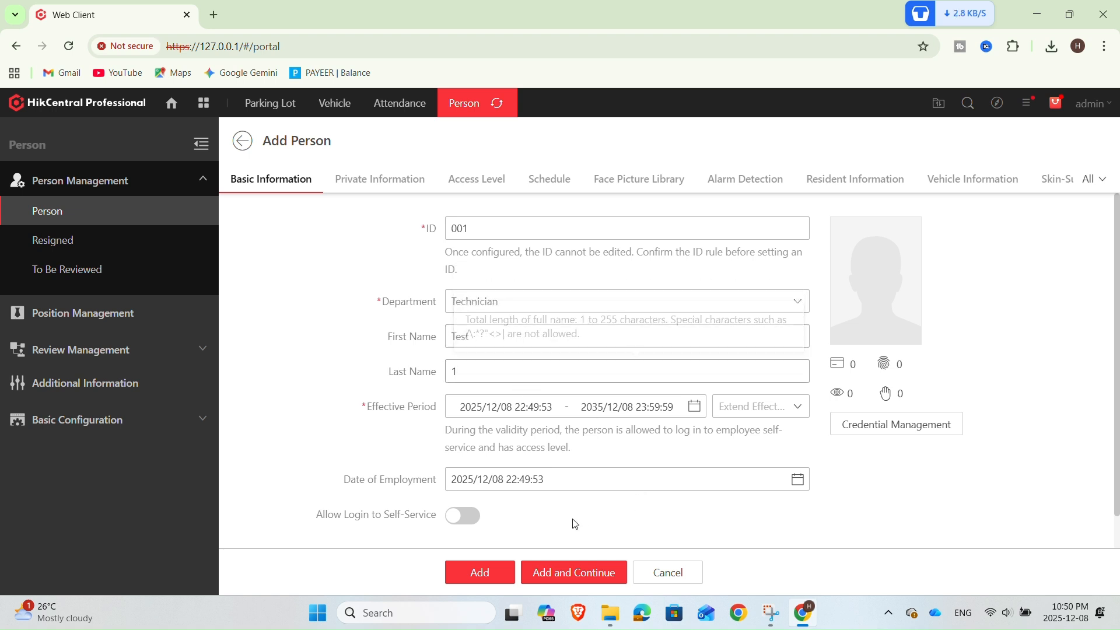
pyautogui.click(399, 181)
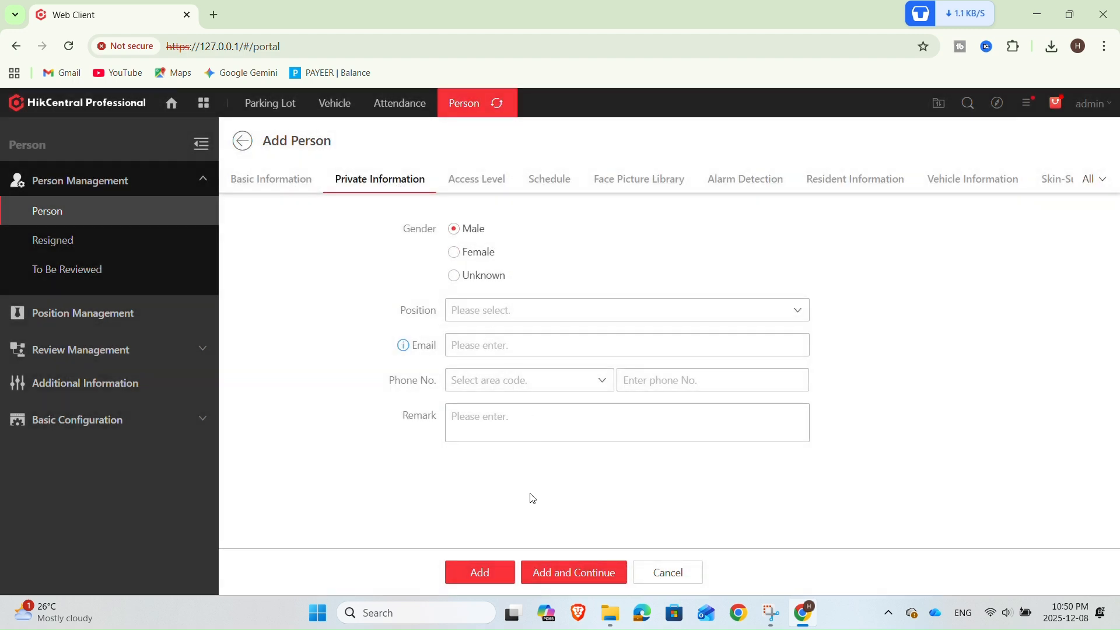
pyautogui.click(500, 574)
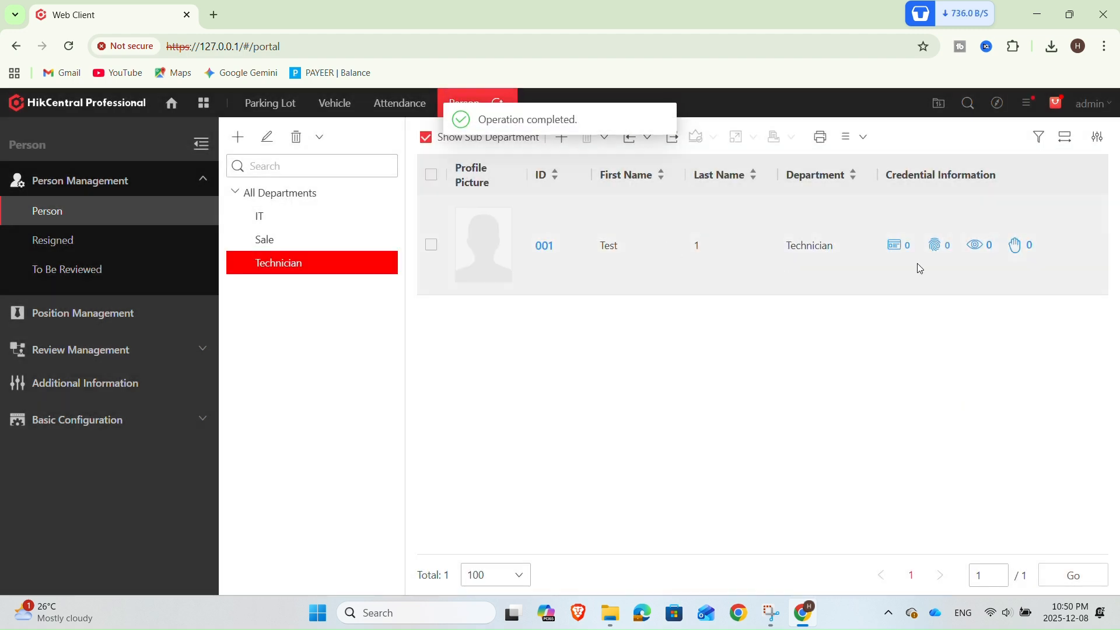
# Open the person export panel for all persons, dismiss the self-service notice, and include Gender in the export fields
pyautogui.click(681, 143)
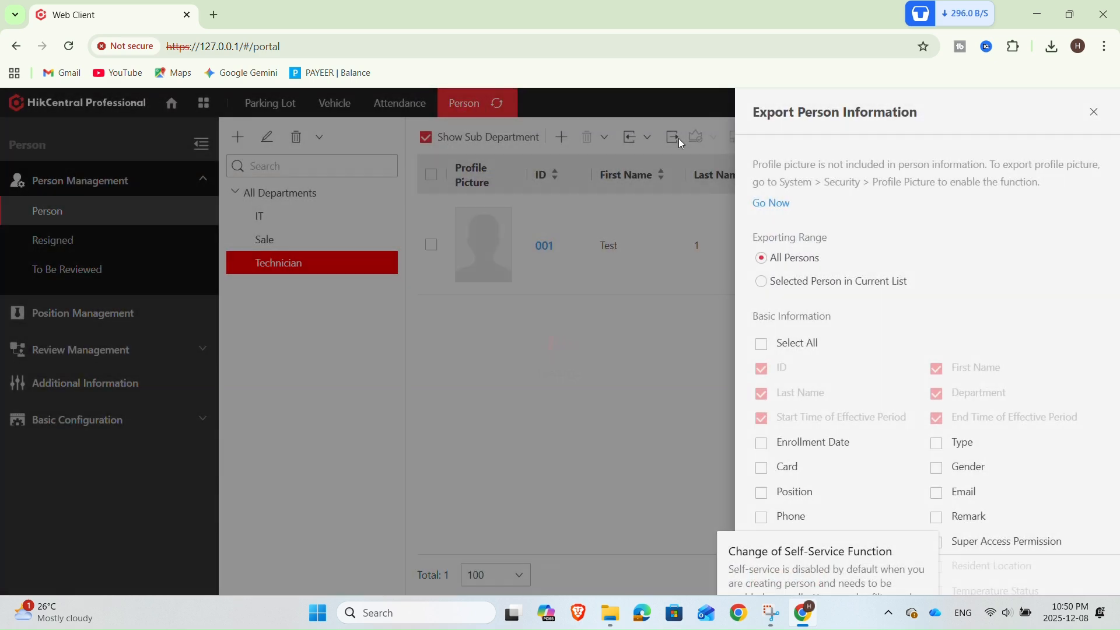
pyautogui.scroll(-8, 935, 338)
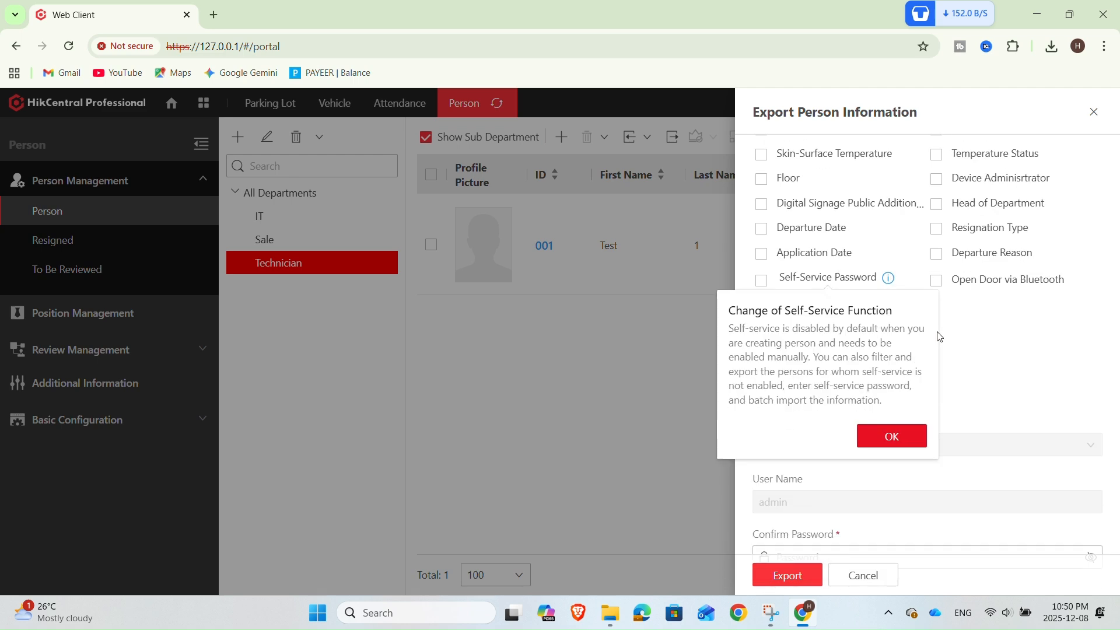
pyautogui.click(919, 412)
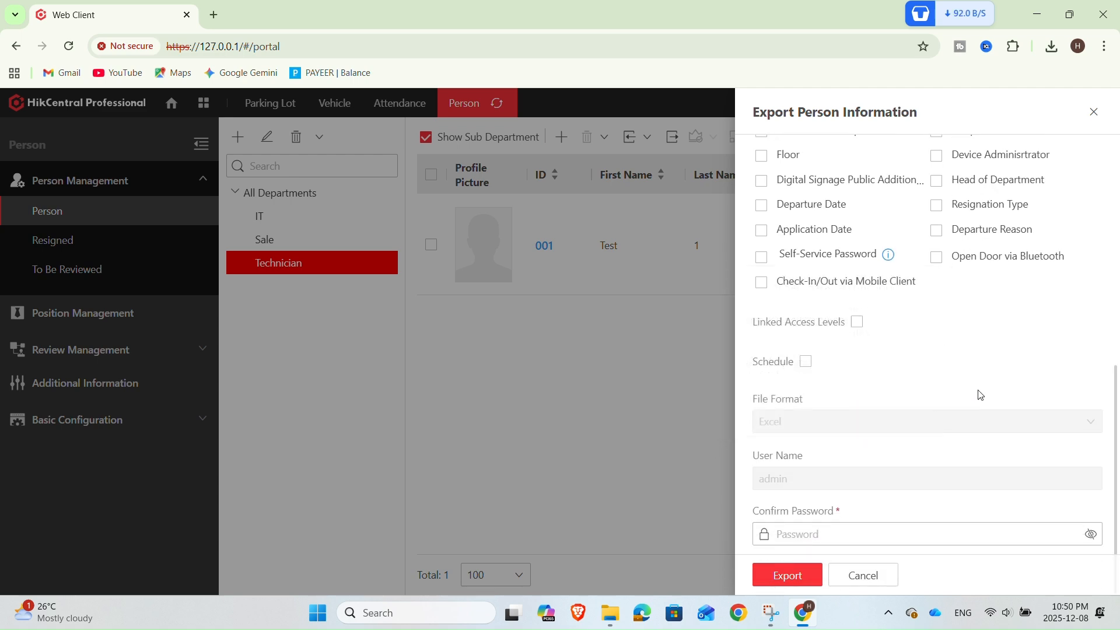
pyautogui.scroll(10, 928, 408)
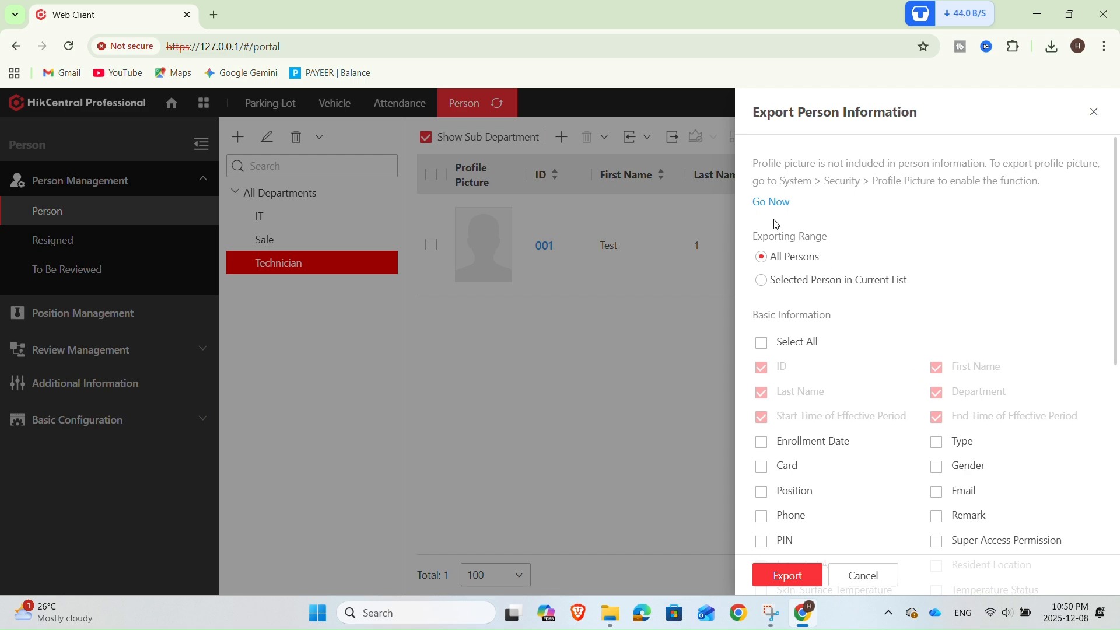
pyautogui.scroll(-4, 775, 225)
pyautogui.scroll(1, 775, 220)
pyautogui.scroll(-2, 775, 234)
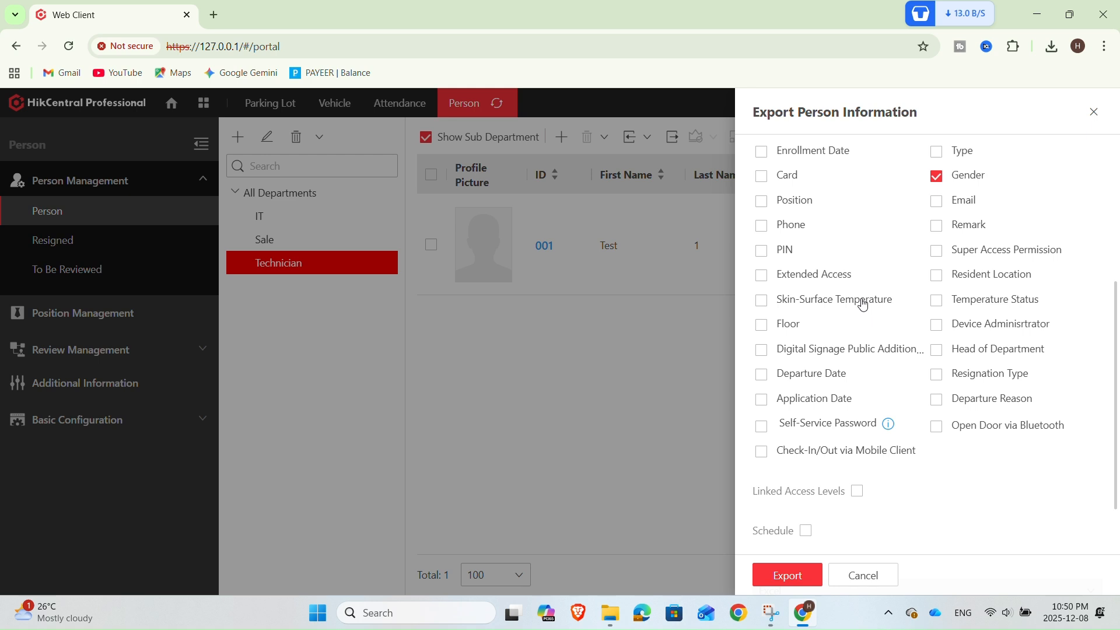
pyautogui.scroll(-3, 875, 451)
# Enter the account password for confirmation and export the person information as Excel
pyautogui.click(810, 527)
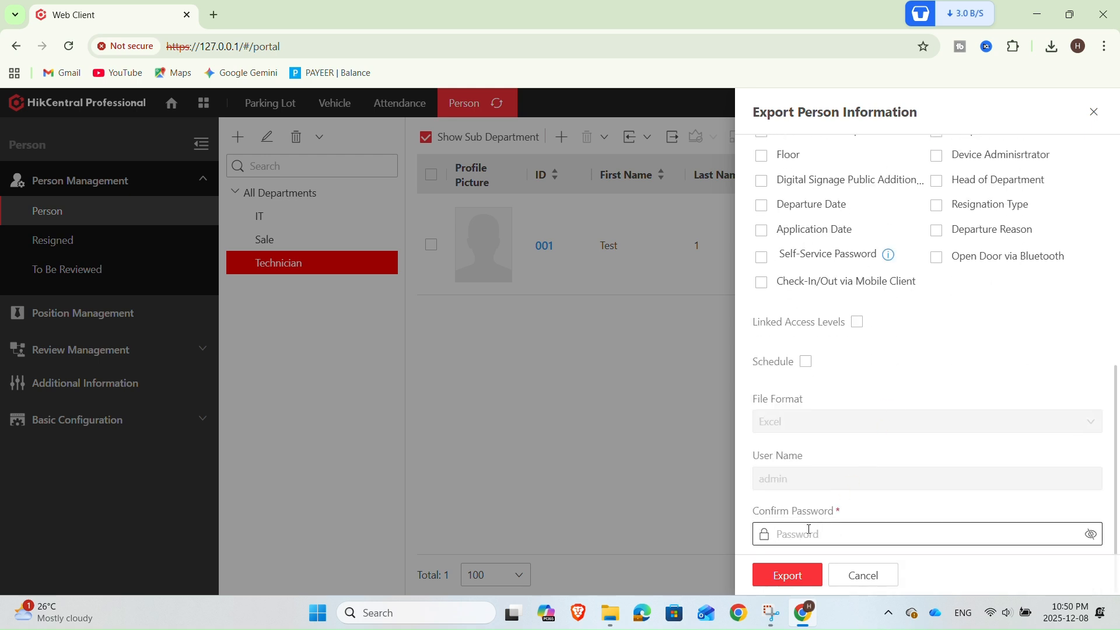
pyautogui.write('••')
pyautogui.click(807, 575)
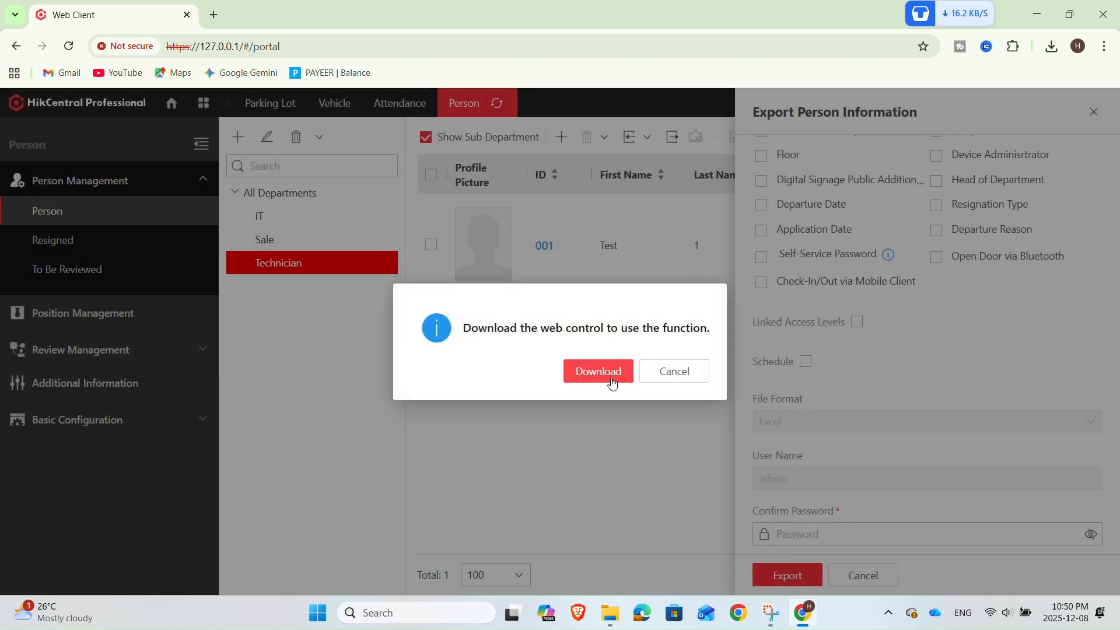
# Open the browser's download history and run the downloaded HCWebControl.exe installer
pyautogui.click(612, 383)
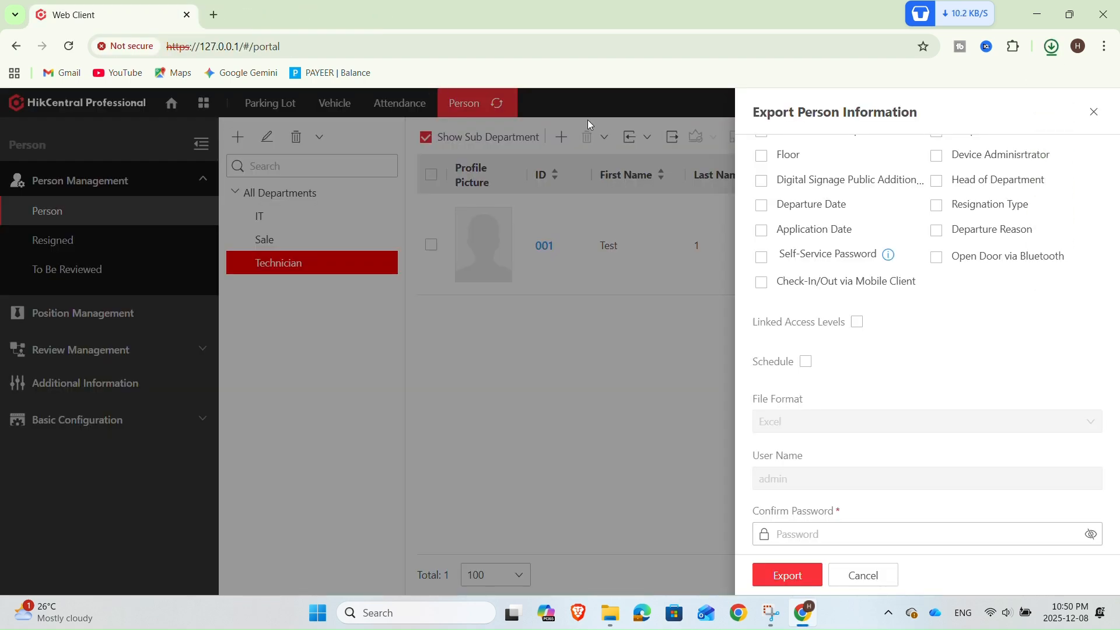
pyautogui.click(1057, 53)
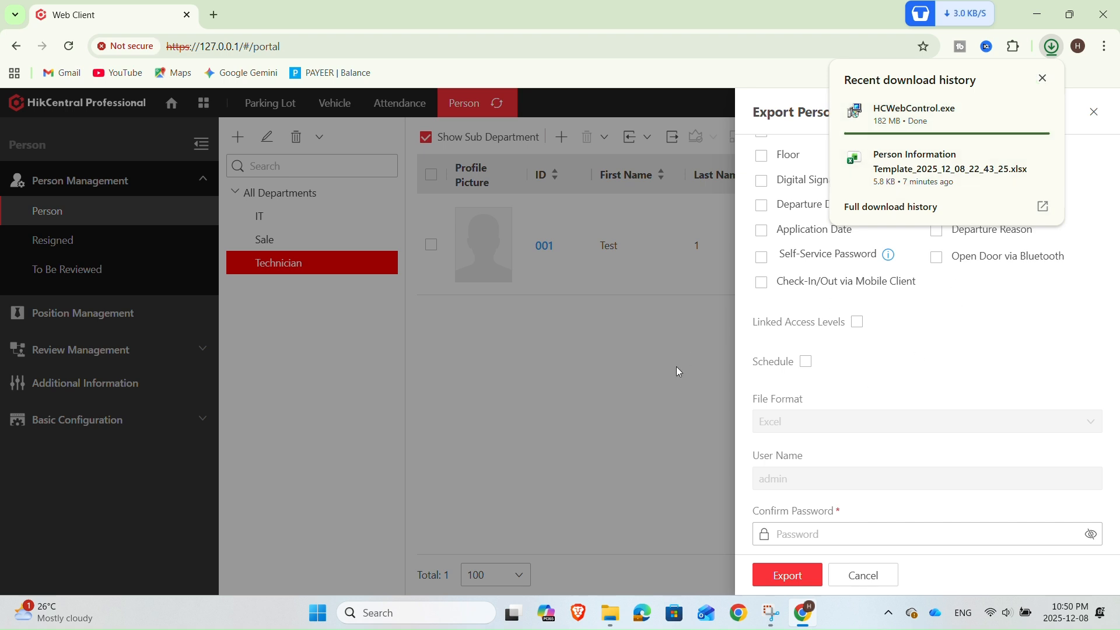
pyautogui.click(960, 111)
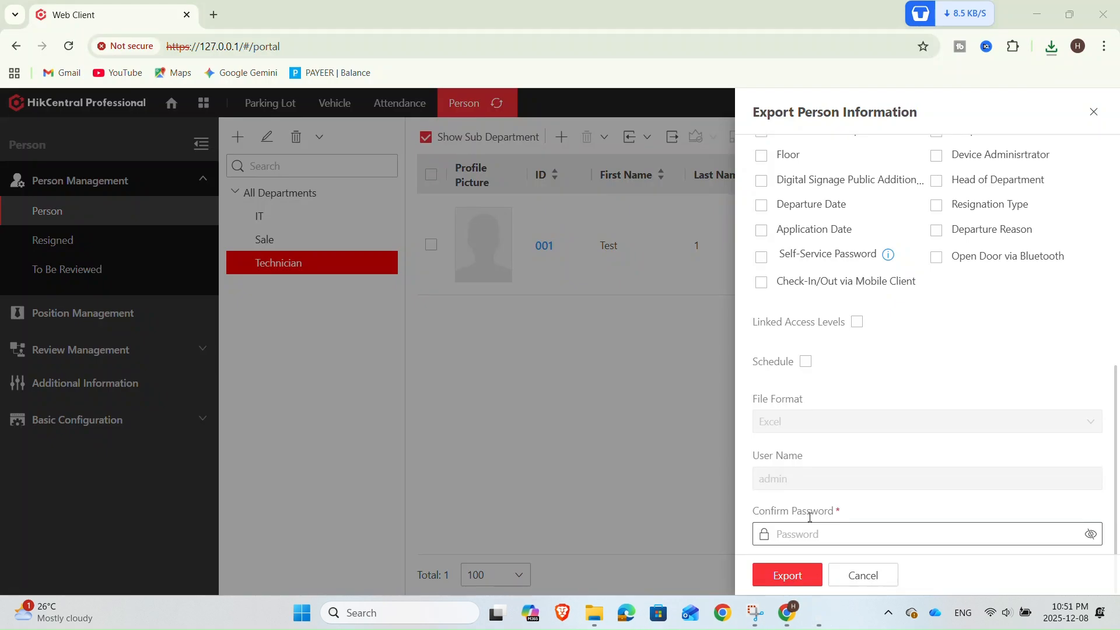
# Switch to the HCWebControl setup window and finish the installation
pyautogui.click(1038, 14)
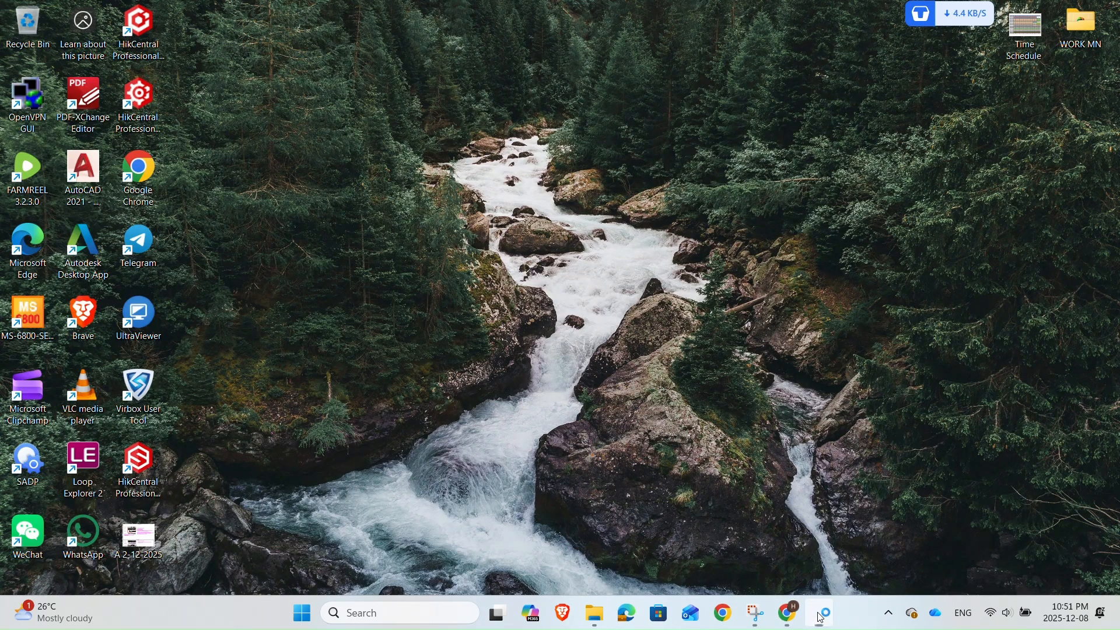
pyautogui.click(823, 617)
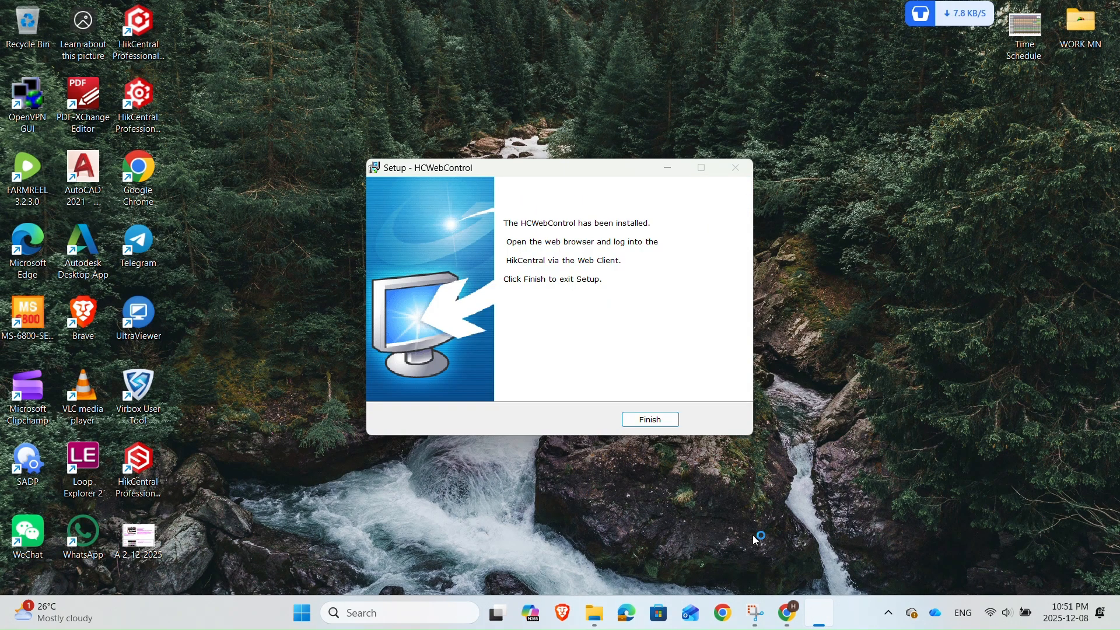
pyautogui.click(671, 421)
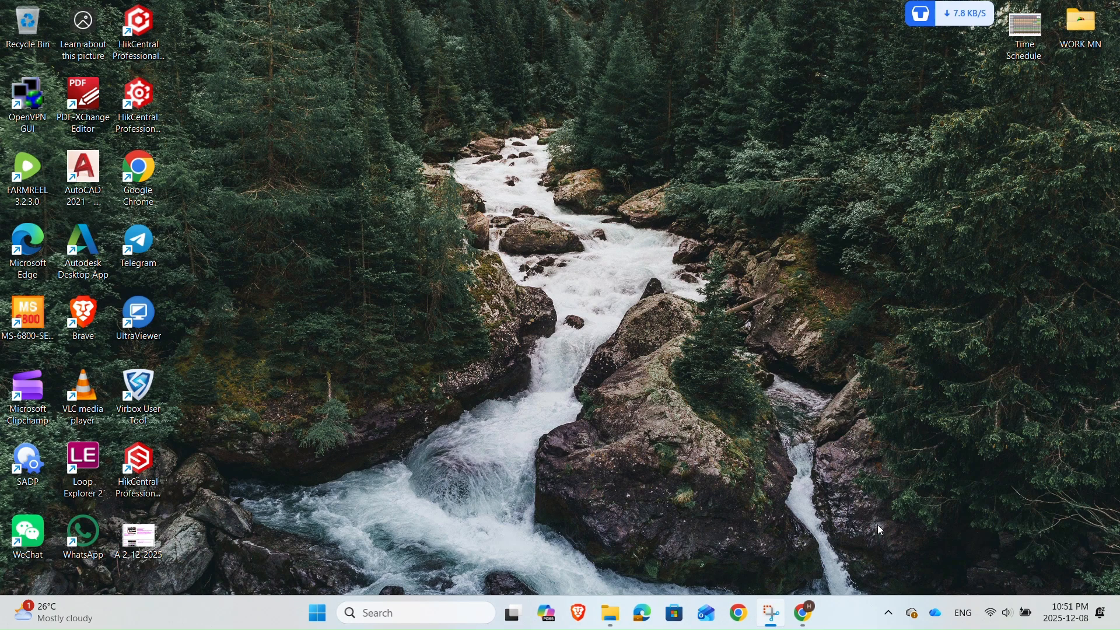
# Return to the web client, select all persons and open the Export Person Information panel
pyautogui.click(807, 622)
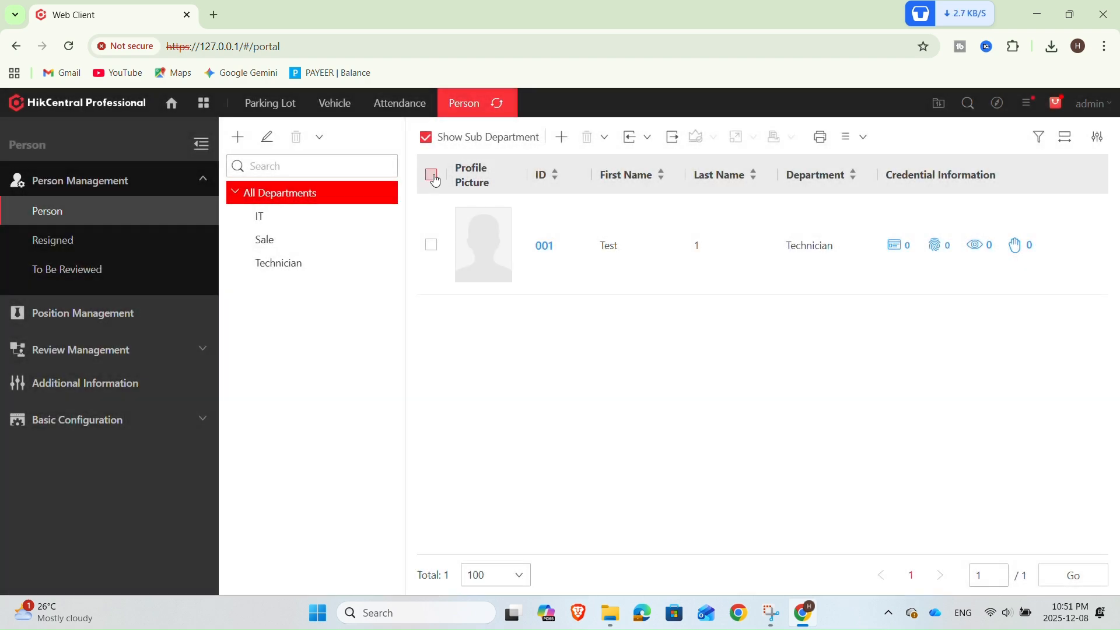
pyautogui.click(432, 175)
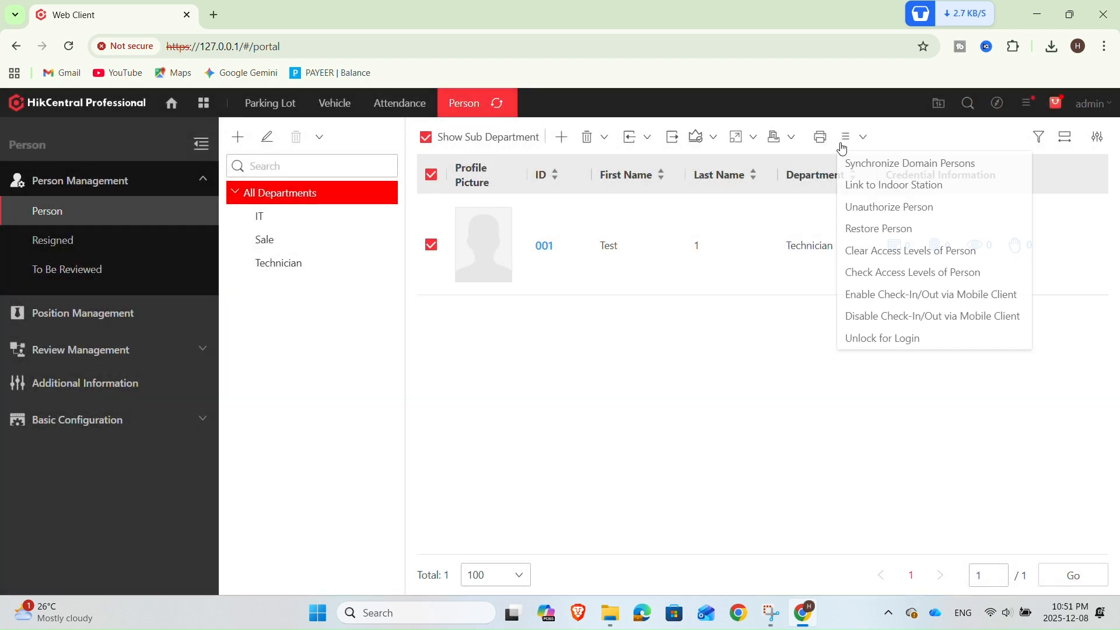
pyautogui.click(672, 138)
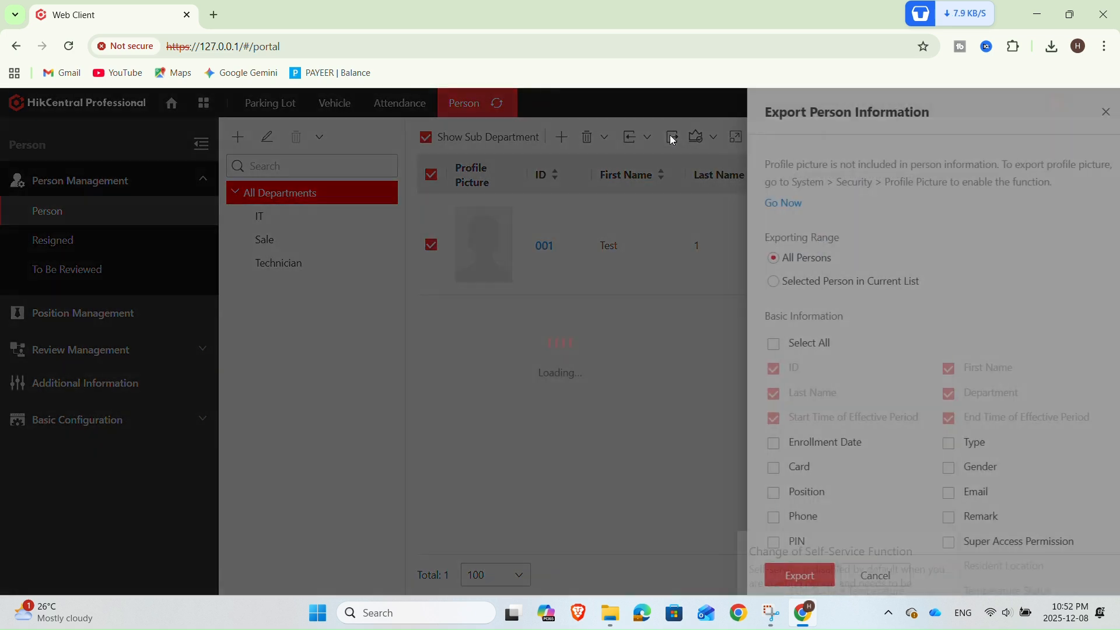
# Include Gender in the export fields and dismiss the self-service notice
pyautogui.scroll(-5, 821, 438)
pyautogui.scroll(3, 919, 250)
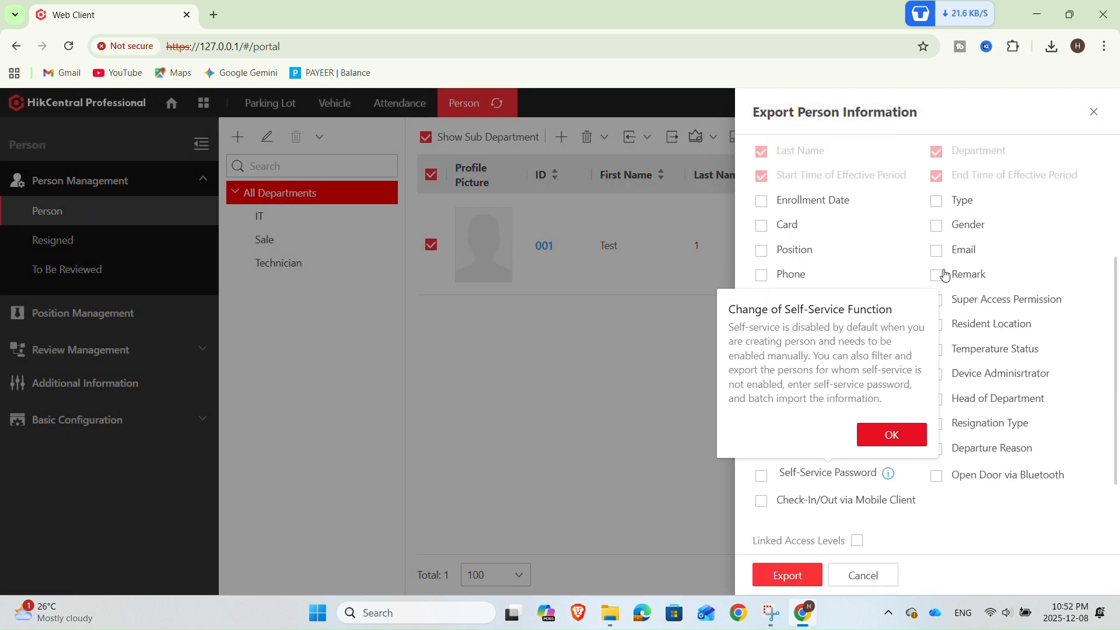
pyautogui.click(937, 226)
pyautogui.click(896, 435)
pyautogui.scroll(-4, 857, 513)
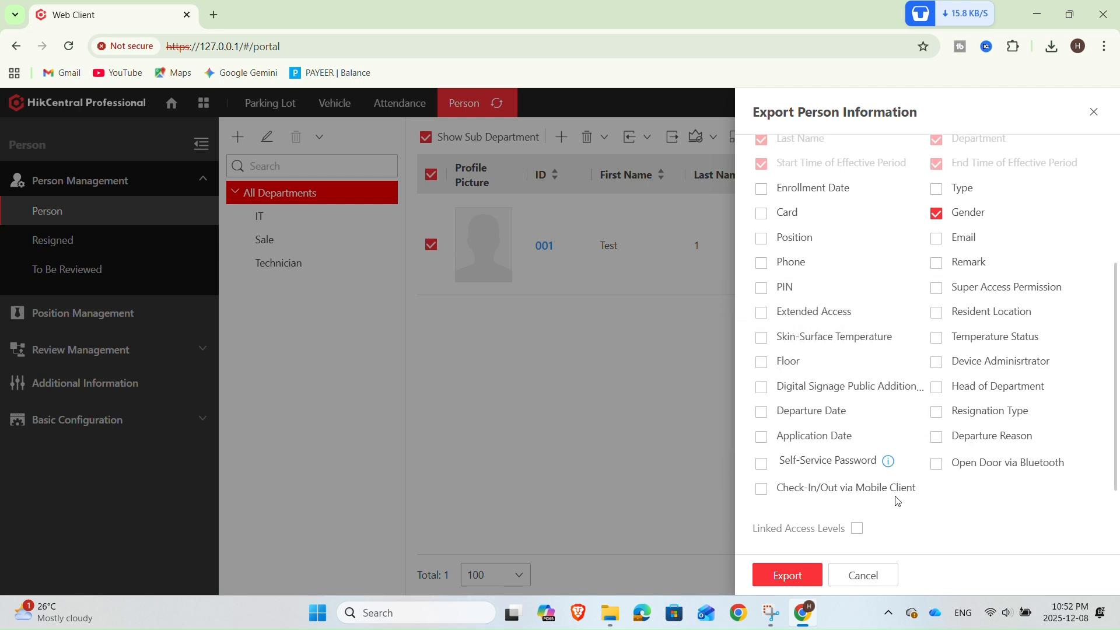
# Enter the account password and try to export the person information
pyautogui.click(846, 531)
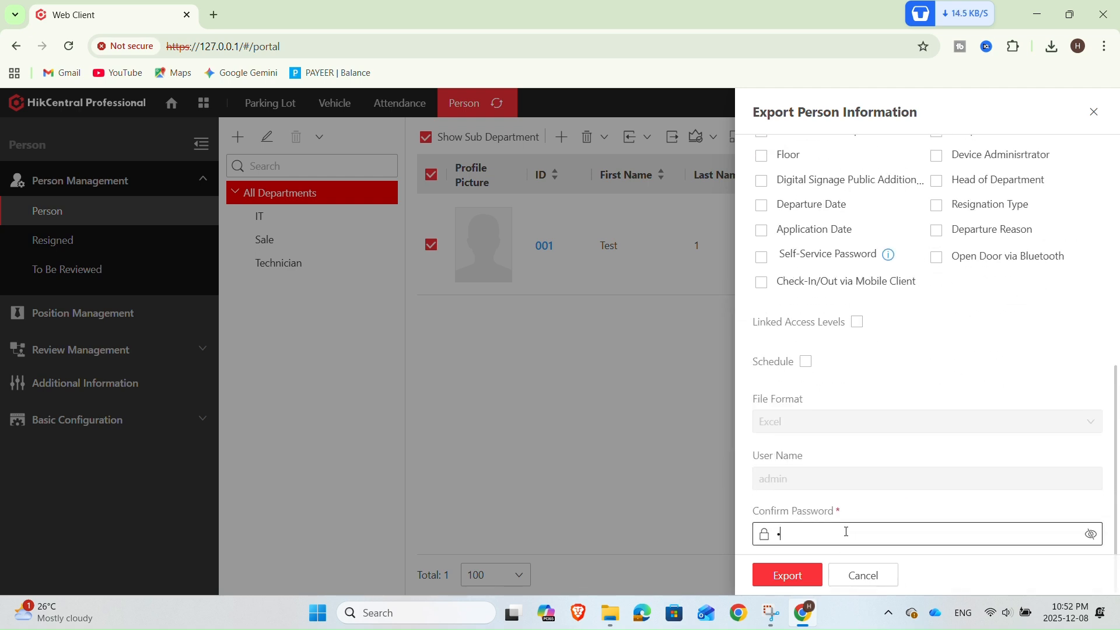
pyautogui.write('••••••')
pyautogui.click(808, 566)
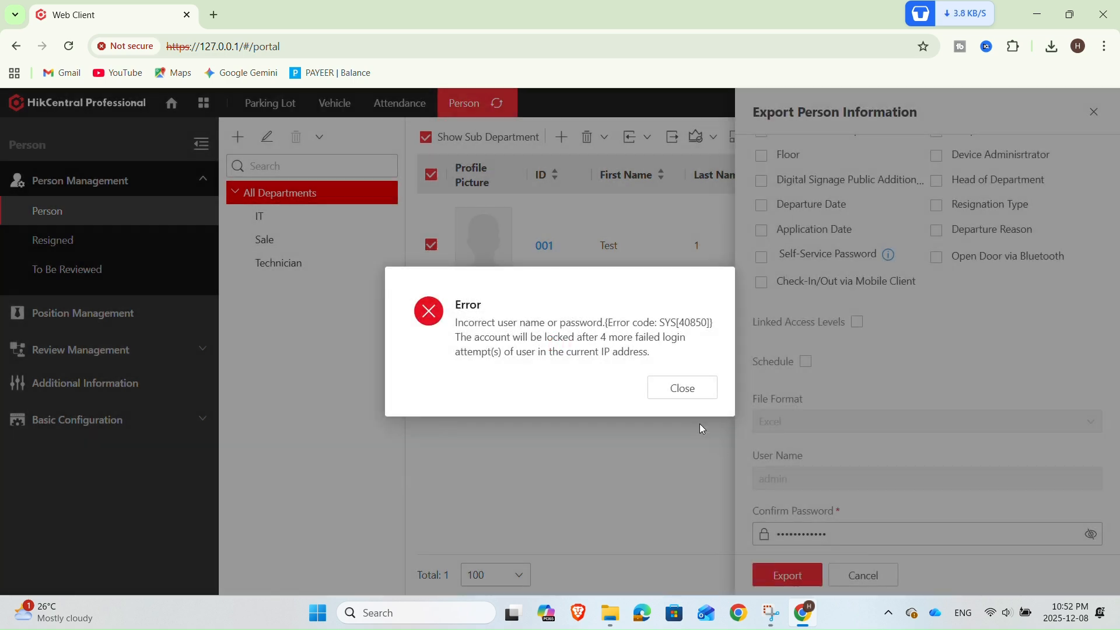
pyautogui.click(682, 388)
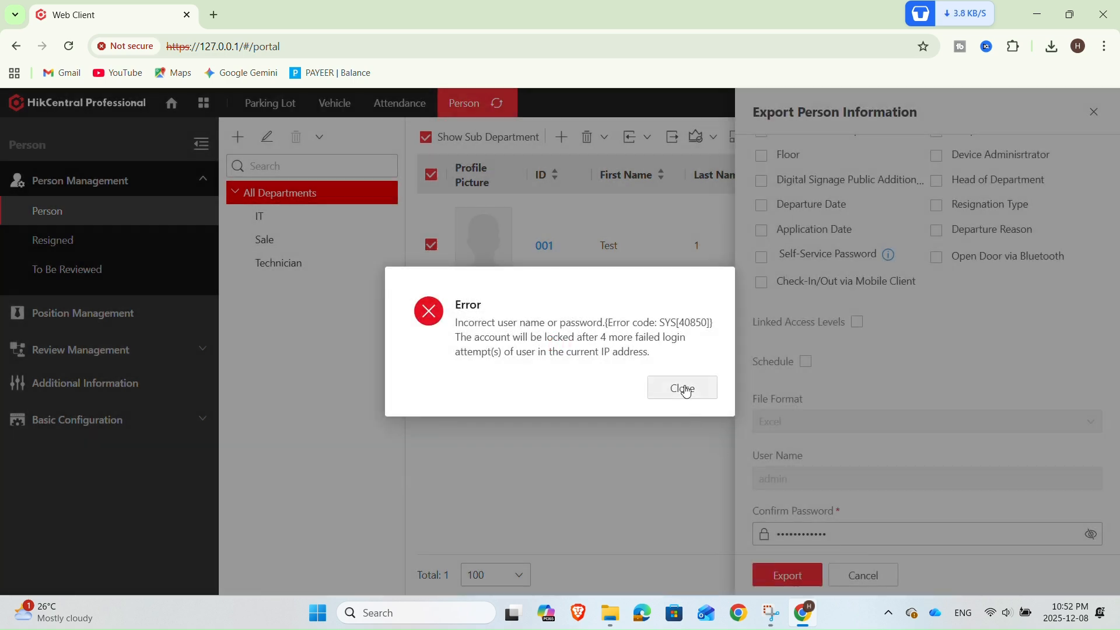
# Re-enter the account password and export the person information
pyautogui.hotkey('ctrl', 'a')
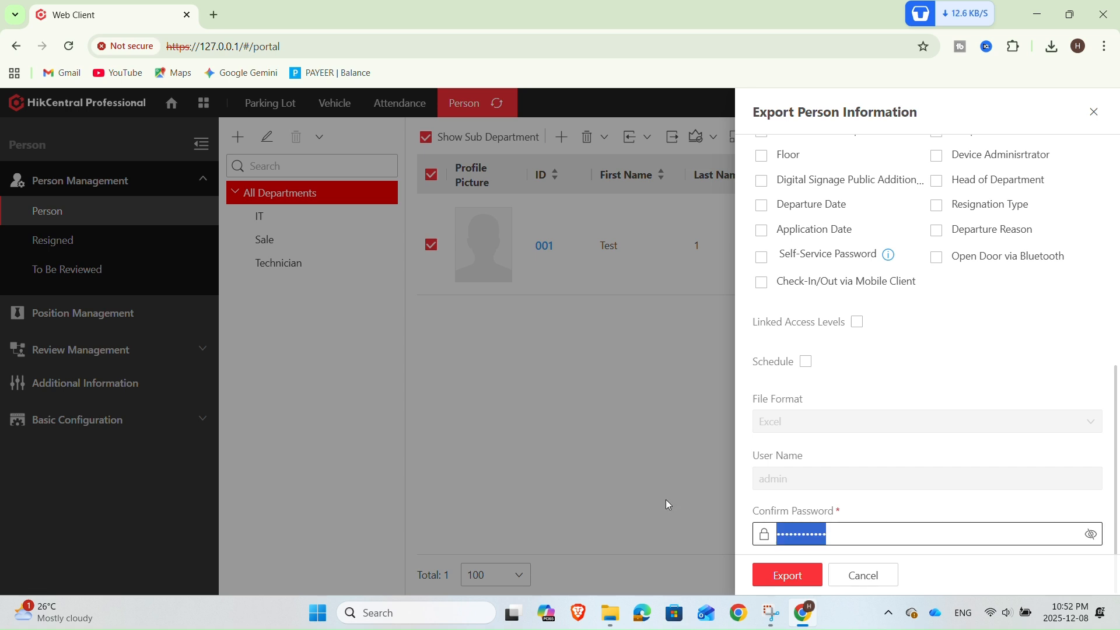
pyautogui.press('BackSpace')
pyautogui.write('*****')
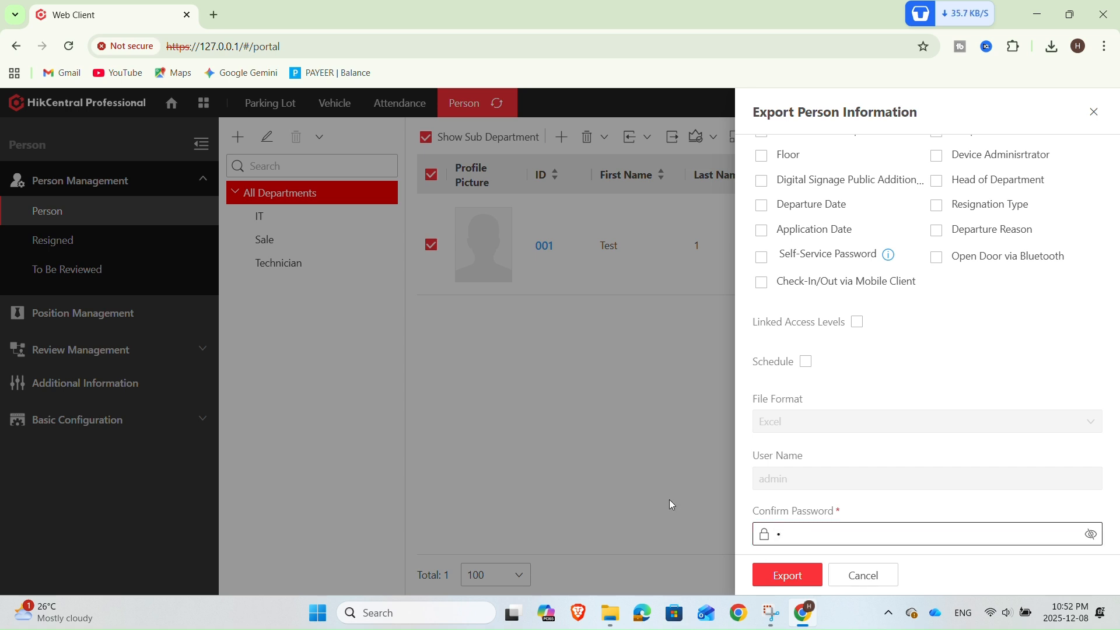
pyautogui.write('******')
pyautogui.click(781, 573)
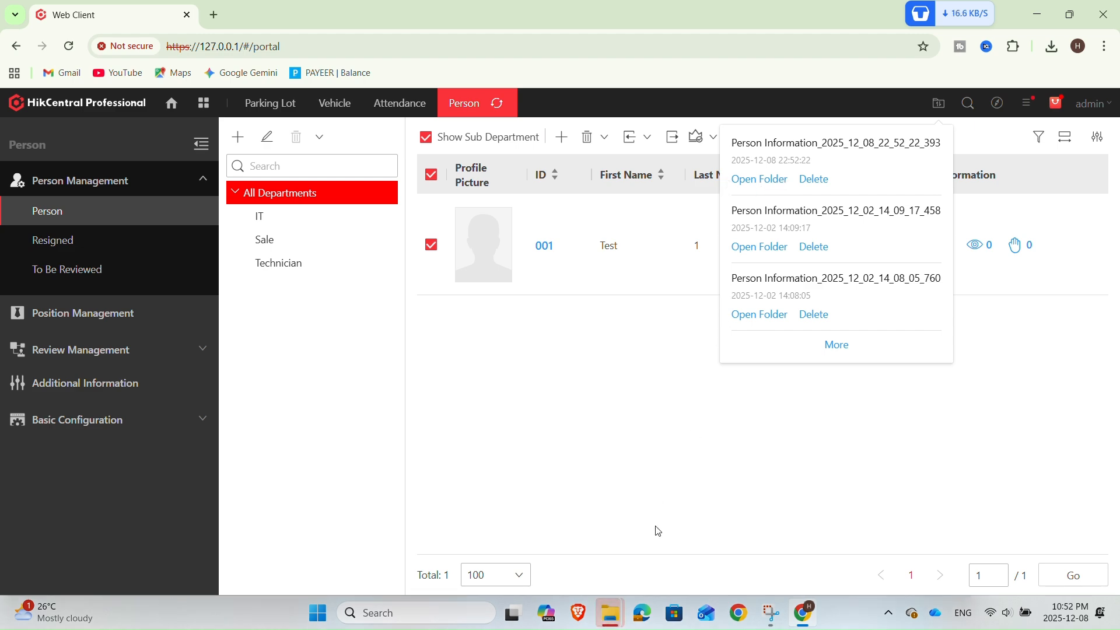
# Open the exported Person Information Excel file from its download folder
pyautogui.moveTo(610, 612)
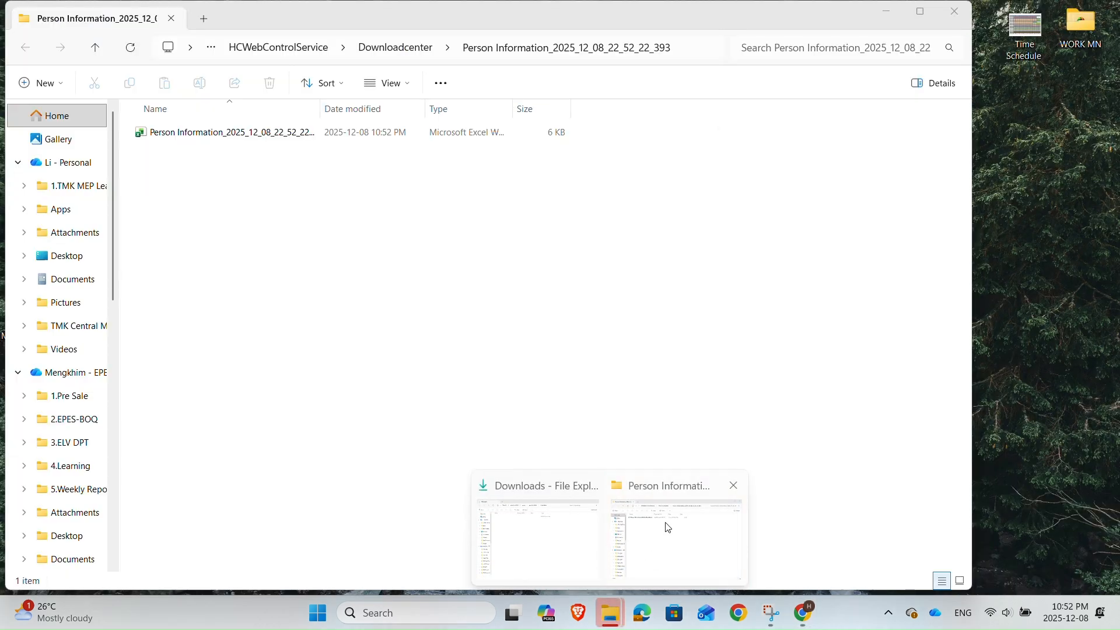
pyautogui.click(669, 528)
pyautogui.doubleClick(286, 133)
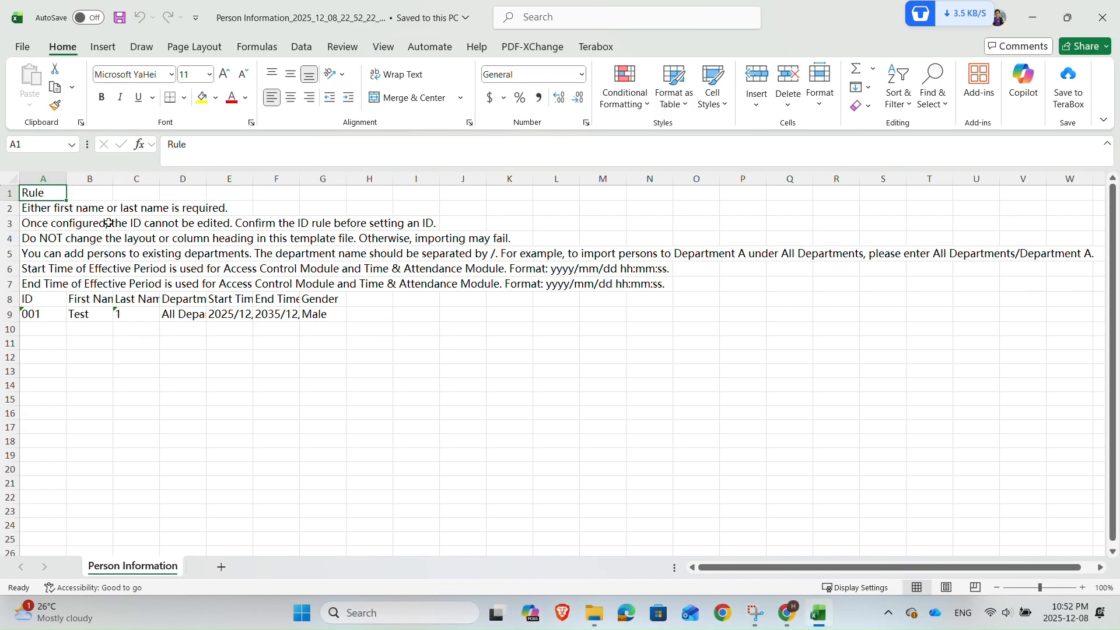
# Autofit the sheet's columns and enter ID 002 in row 10
pyautogui.moveTo(113, 178); pyautogui.dragTo(685, 188)
pyautogui.doubleClick(60, 330)
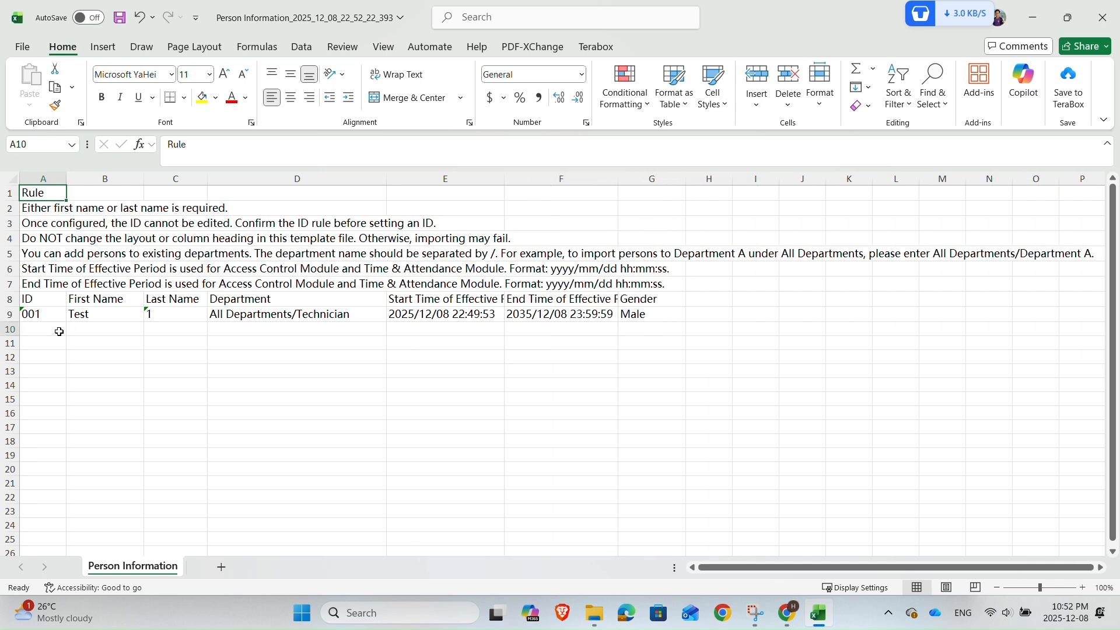
pyautogui.write('002')
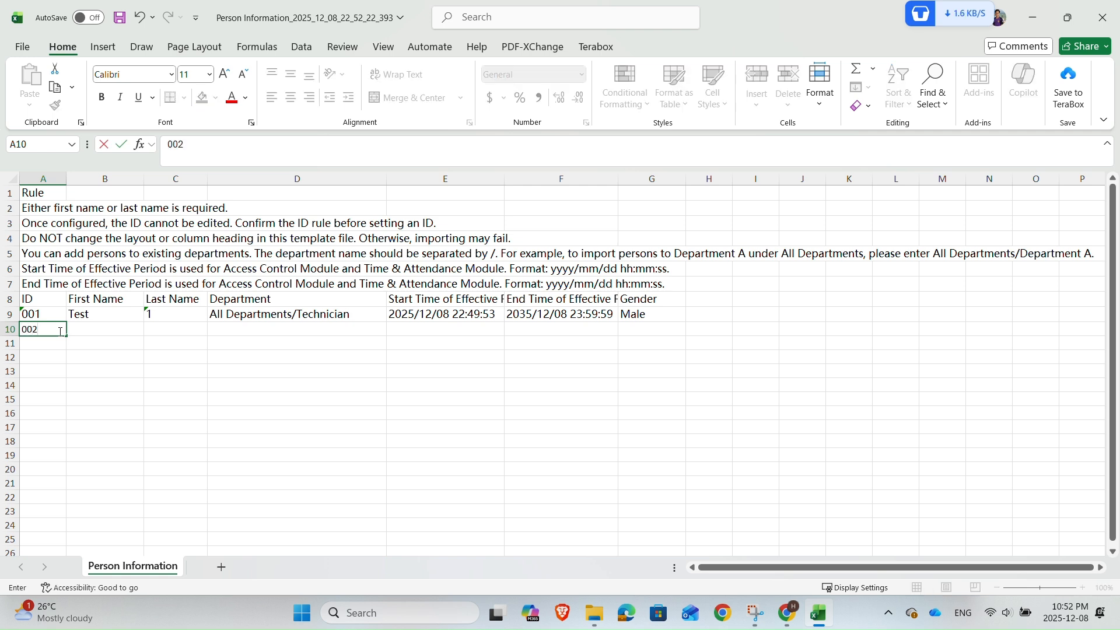
# Enter first name Test and last name 2 for the new person in row 10
pyautogui.click(117, 429)
pyautogui.click(111, 330)
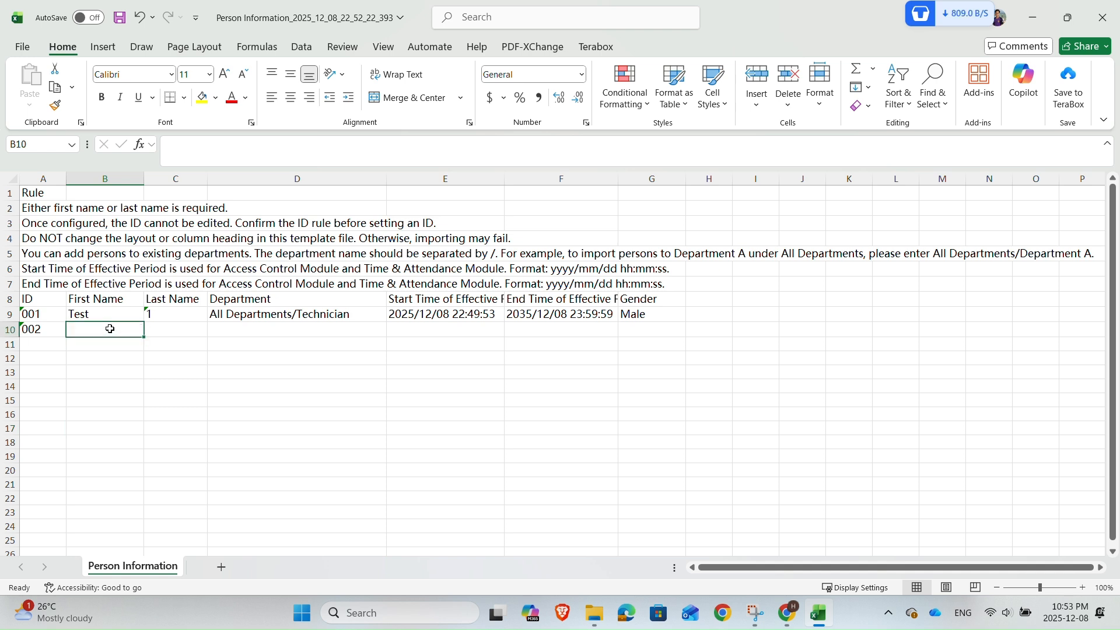
pyautogui.write('Test')
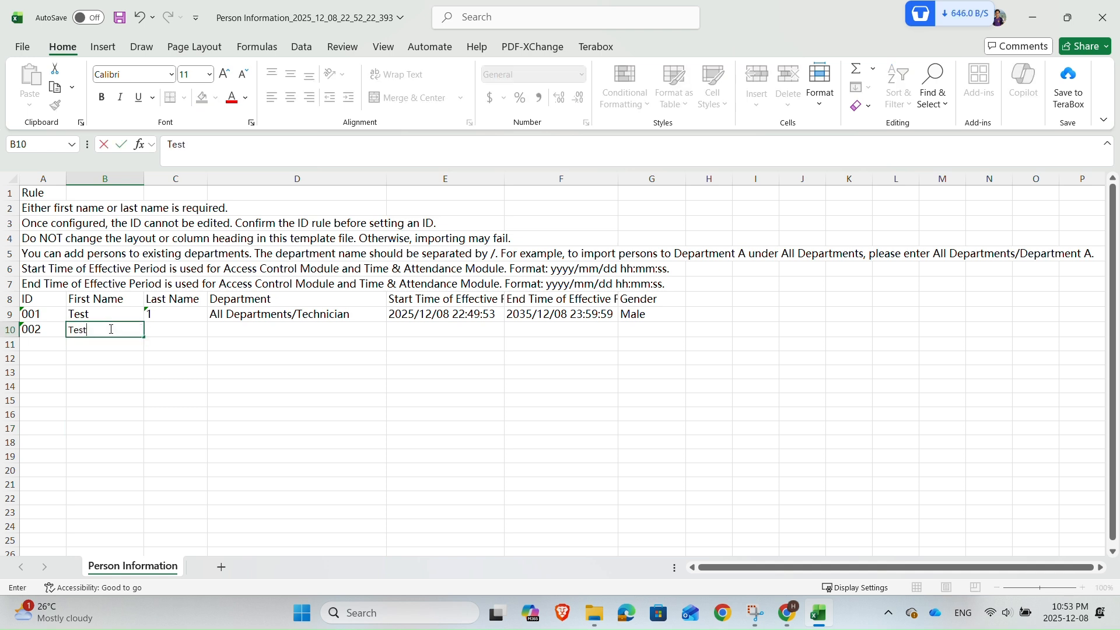
pyautogui.click(156, 332)
pyautogui.write('2')
pyautogui.click(254, 332)
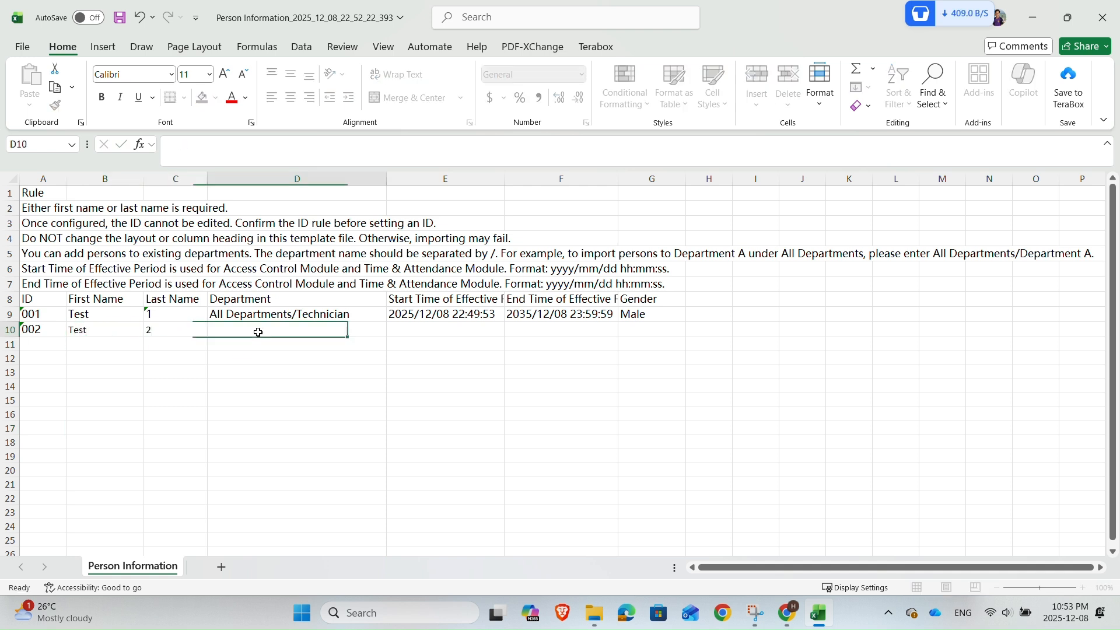
# Fill IDs 003 to 005 and the Test names with last names 3 to 5 down to row 13
pyautogui.click(99, 332)
pyautogui.click(46, 332)
pyautogui.moveTo(65, 337); pyautogui.dragTo(65, 367)
pyautogui.click(105, 333)
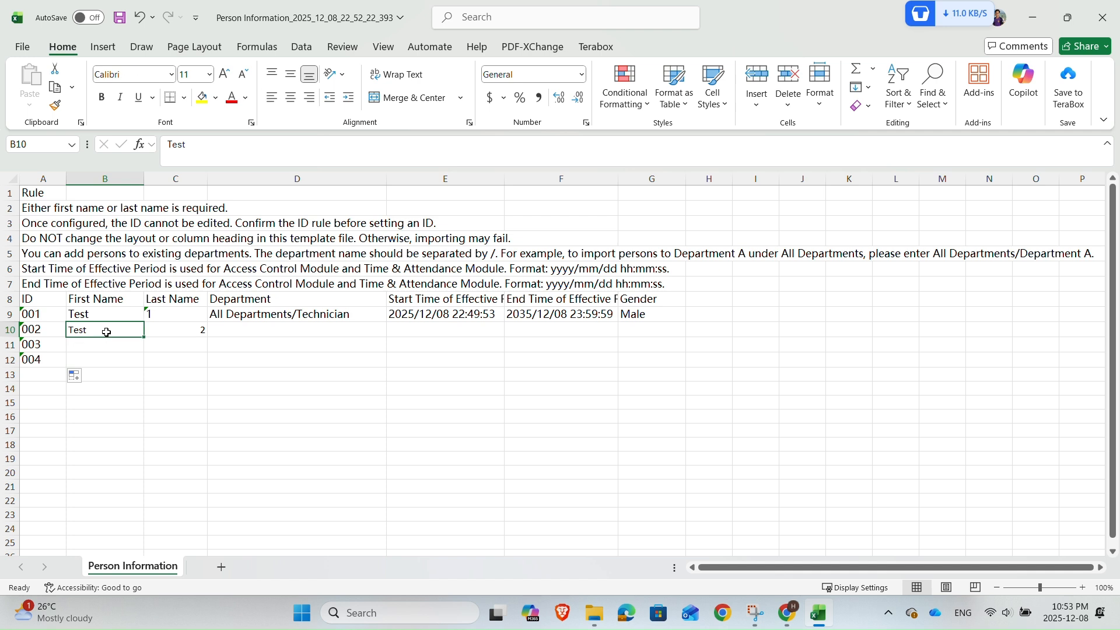
pyautogui.moveTo(125, 332); pyautogui.dragTo(210, 367)
pyautogui.click(41, 361)
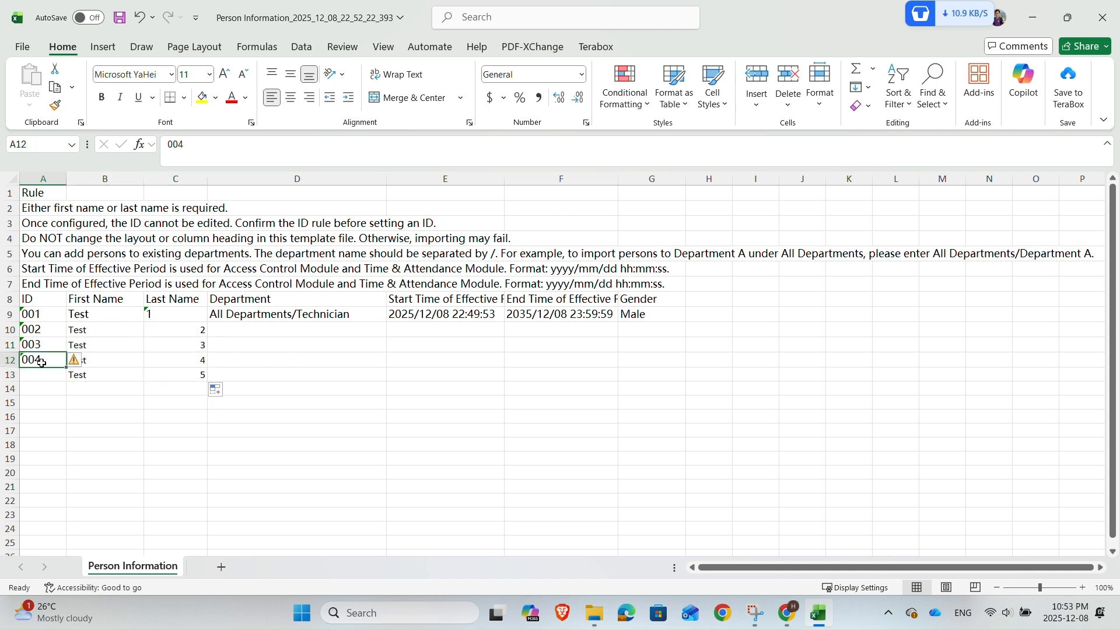
pyautogui.moveTo(64, 368); pyautogui.dragTo(65, 381)
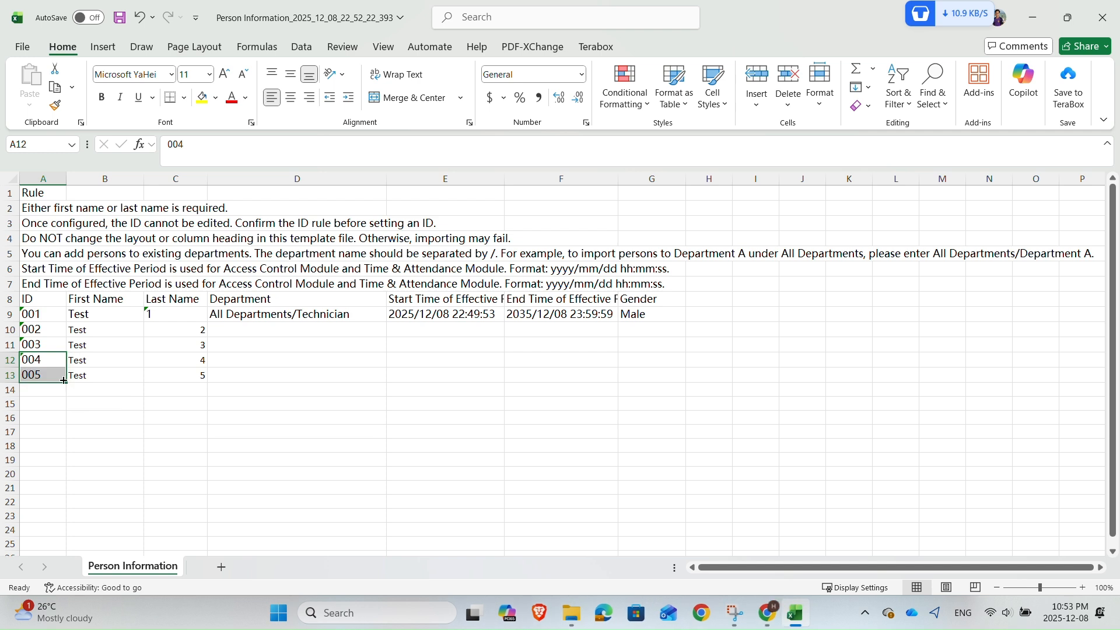
# Copy the department down to rows 10–13 and change row 10's department to All Departments/IT
pyautogui.click(299, 317)
pyautogui.moveTo(389, 323); pyautogui.dragTo(368, 378)
pyautogui.click(351, 331)
pyautogui.doubleClick(350, 331)
pyautogui.moveTo(350, 331); pyautogui.dragTo(301, 330)
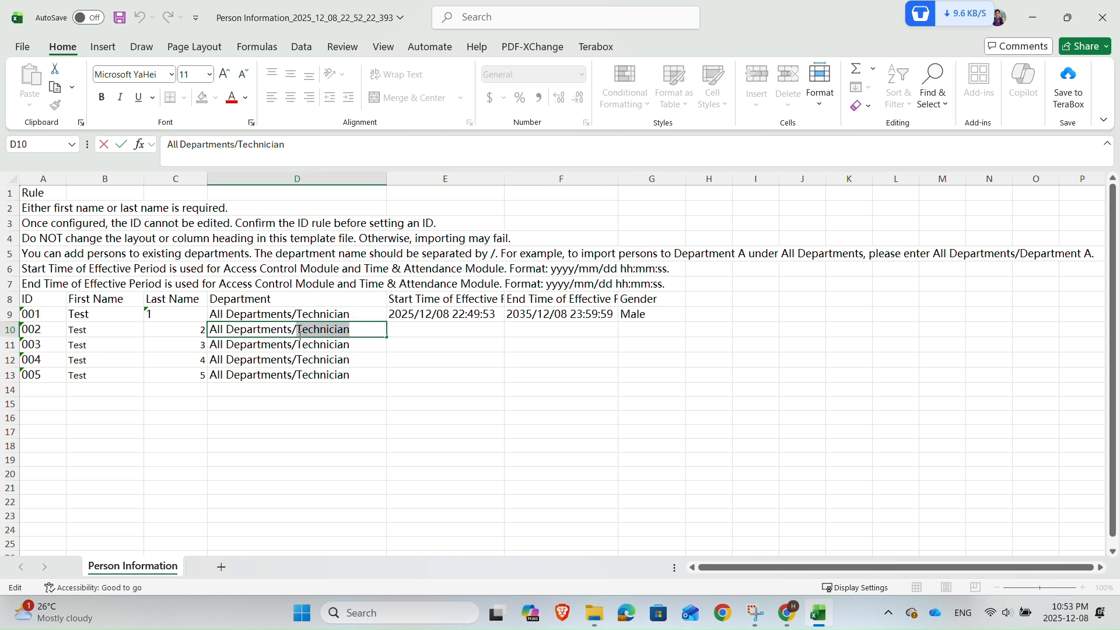
pyautogui.write('IT')
# Change the departments of rows 11 and 12 to All Departments/Sale
pyautogui.click(341, 344)
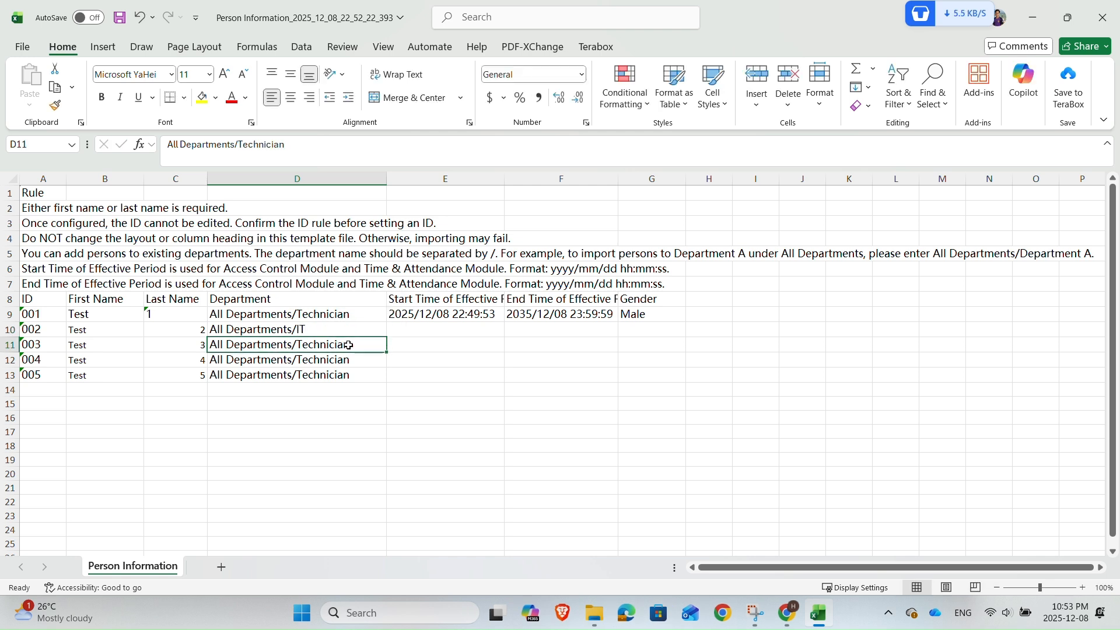
pyautogui.doubleClick(350, 344)
pyautogui.moveTo(350, 344); pyautogui.dragTo(298, 344)
pyautogui.write('Sal')
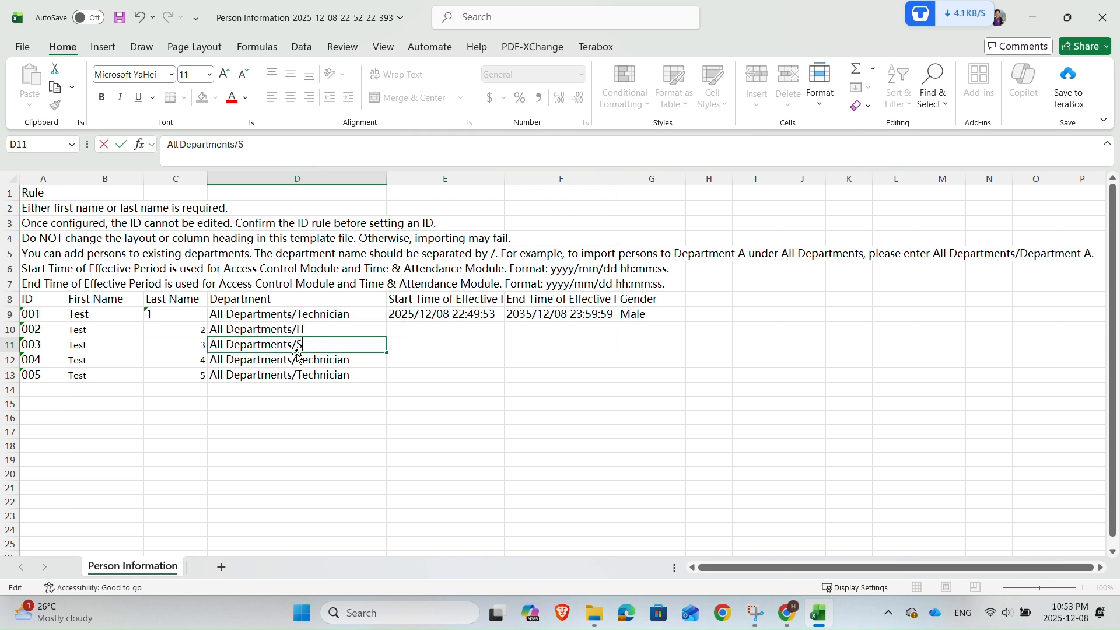
pyautogui.click(345, 374)
pyautogui.doubleClick(363, 359)
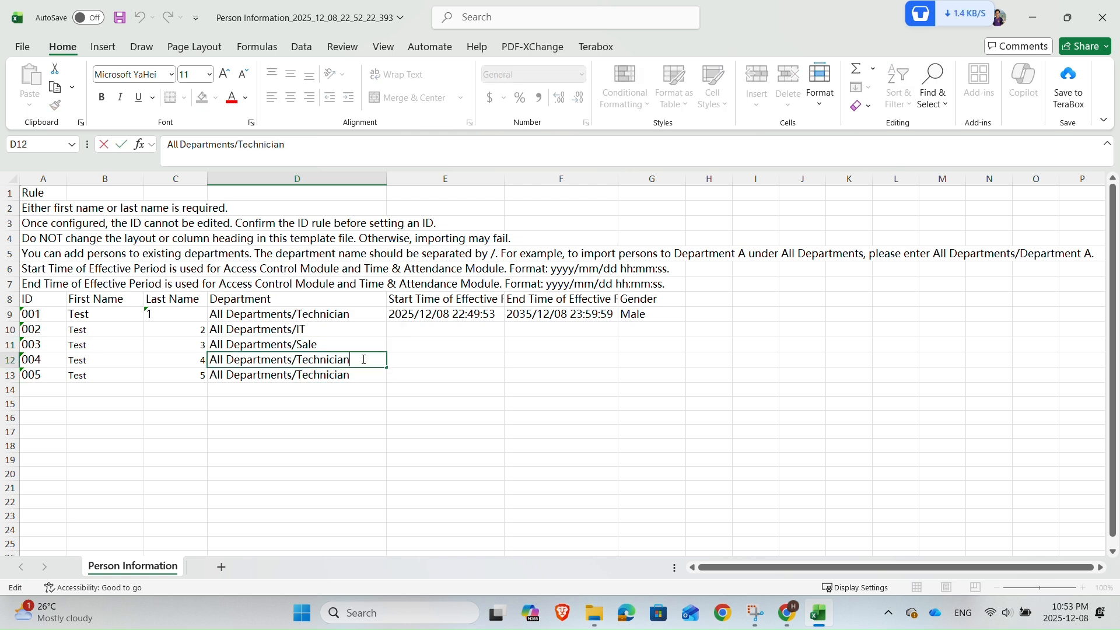
pyautogui.moveTo(361, 359); pyautogui.dragTo(299, 361)
pyautogui.write('Sal')
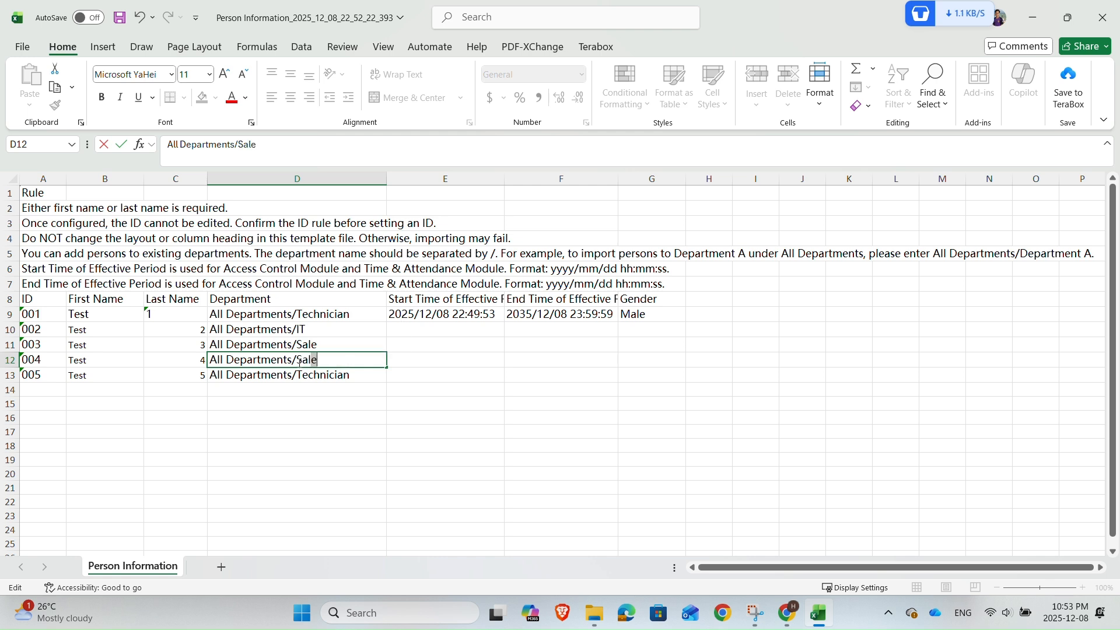
# Fill the start time from row 9 down to row 13 as a series
pyautogui.click(645, 404)
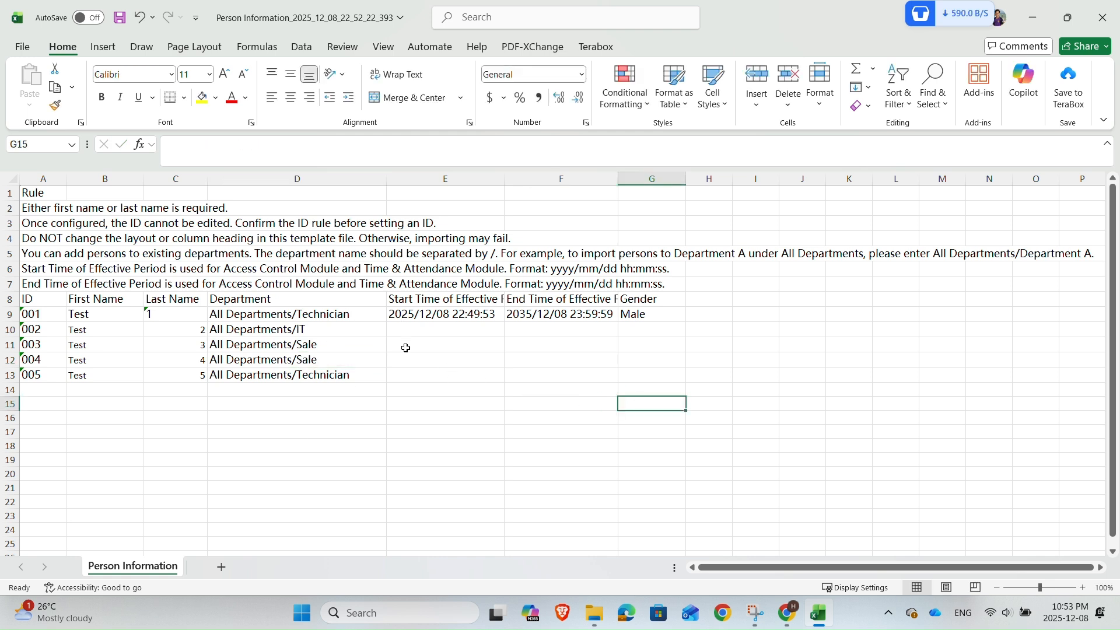
pyautogui.click(458, 315)
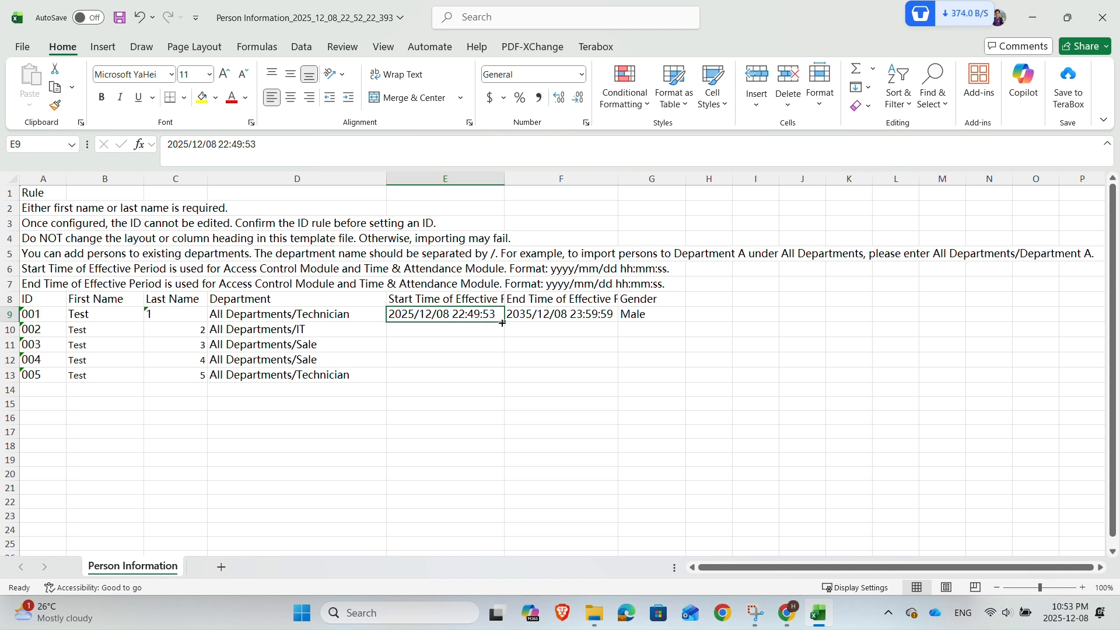
pyautogui.moveTo(503, 323); pyautogui.dragTo(493, 373)
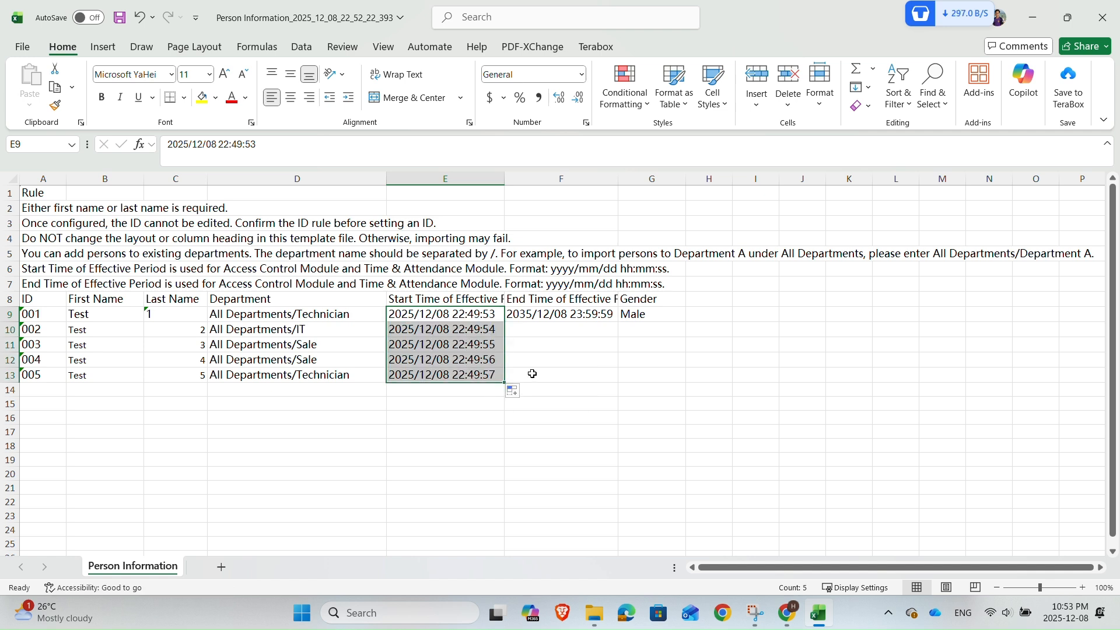
# Copy the start time 2025/12/08 22:49:53 unchanged into rows 10 to 13
pyautogui.click(499, 328)
pyautogui.click(499, 316)
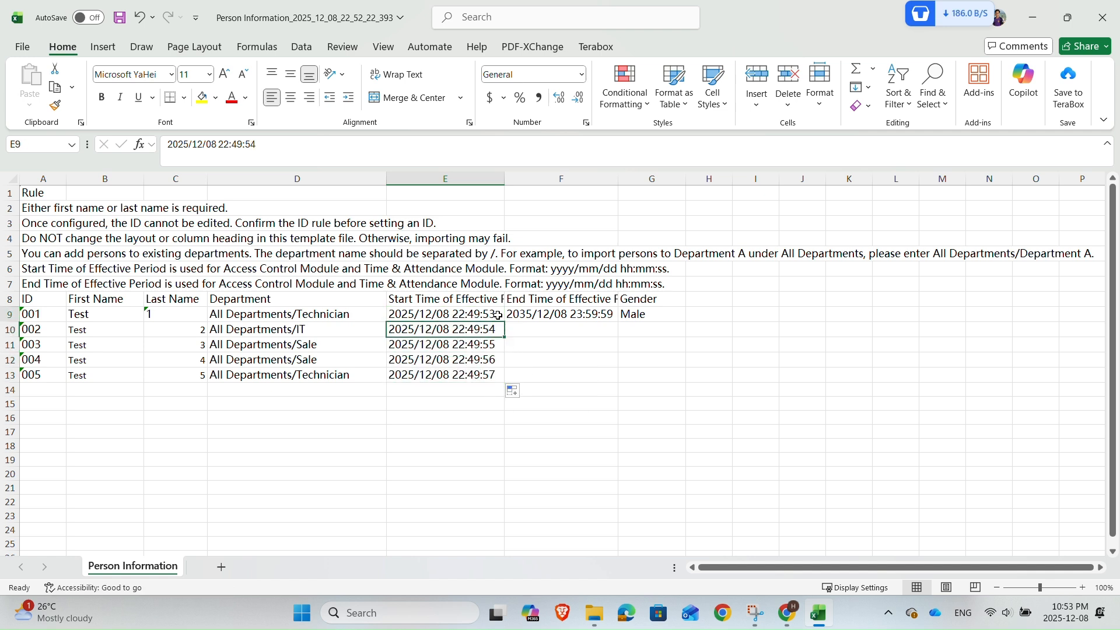
pyautogui.moveTo(505, 323); pyautogui.dragTo(493, 379)
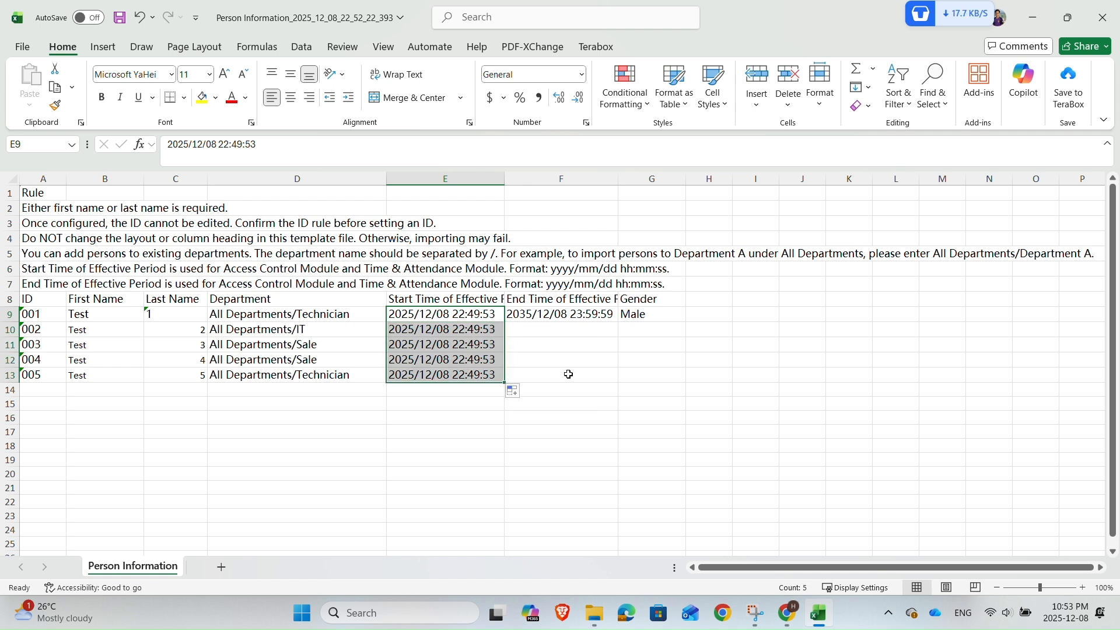
# Copy the end time and the Male gender from row 9 down to rows 10 to 13
pyautogui.click(576, 319)
pyautogui.moveTo(618, 322); pyautogui.dragTo(595, 372)
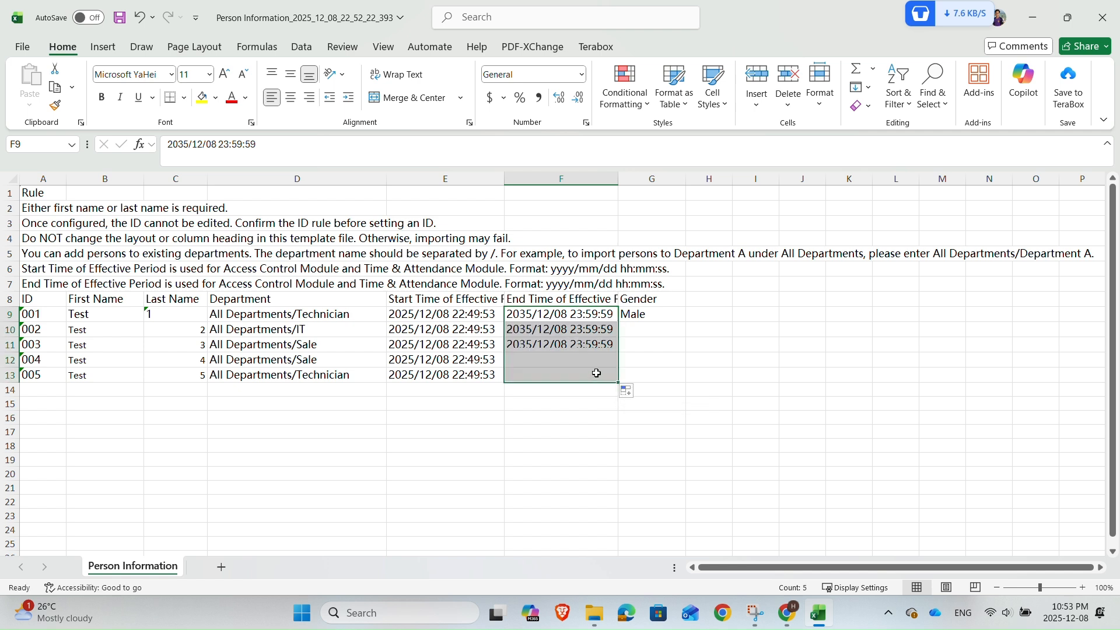
pyautogui.click(659, 319)
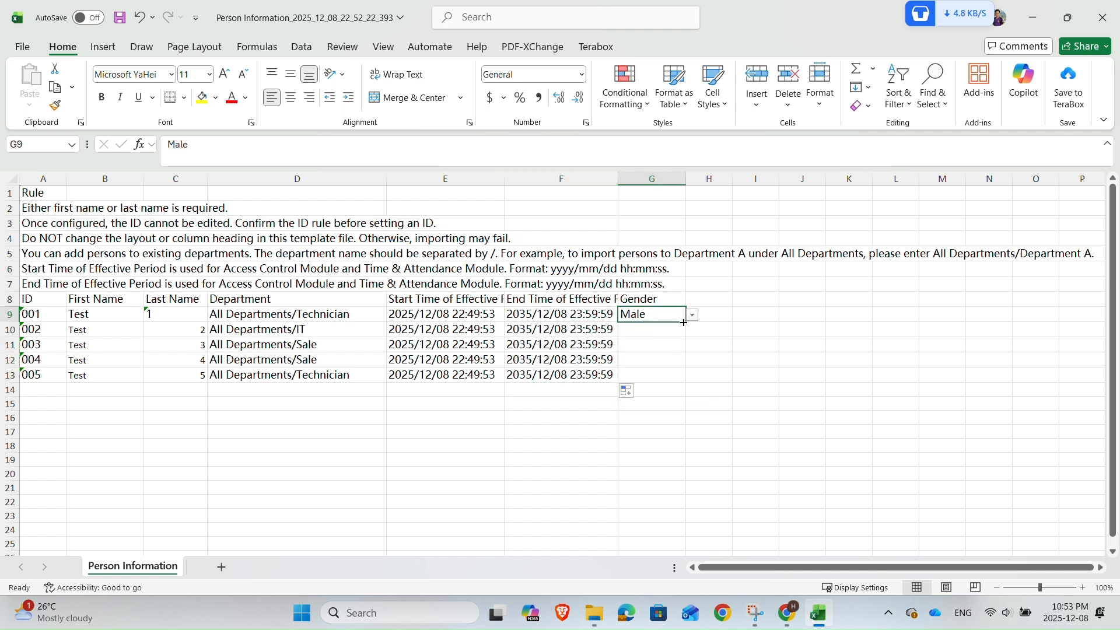
pyautogui.moveTo(684, 323); pyautogui.dragTo(665, 380)
# Change the gender of row 10 to Female
pyautogui.click(625, 329)
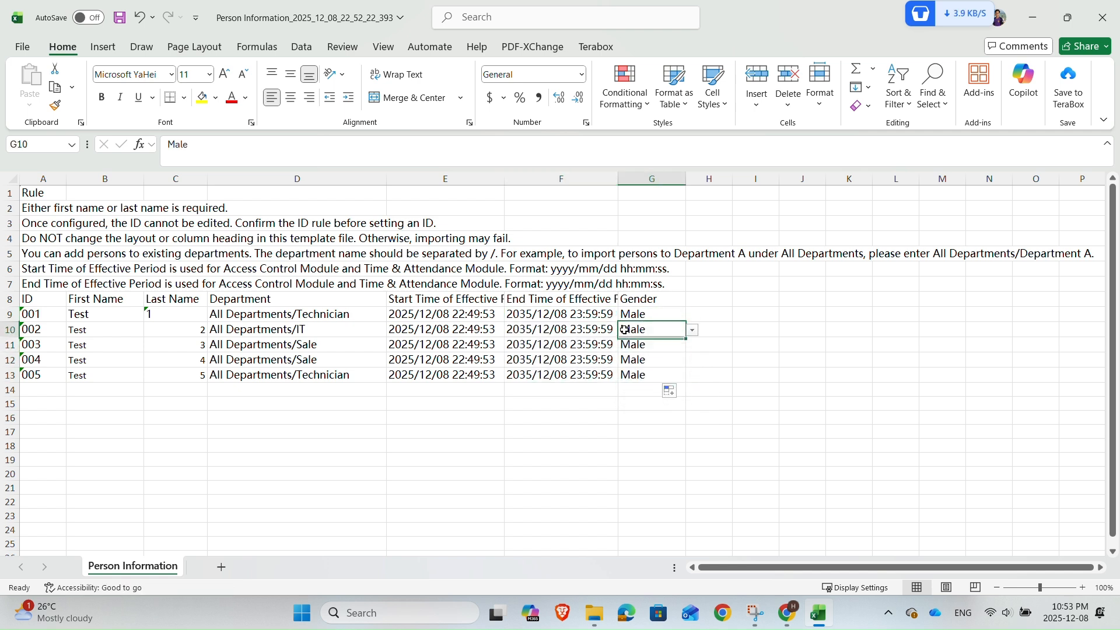
pyautogui.doubleClick(624, 330)
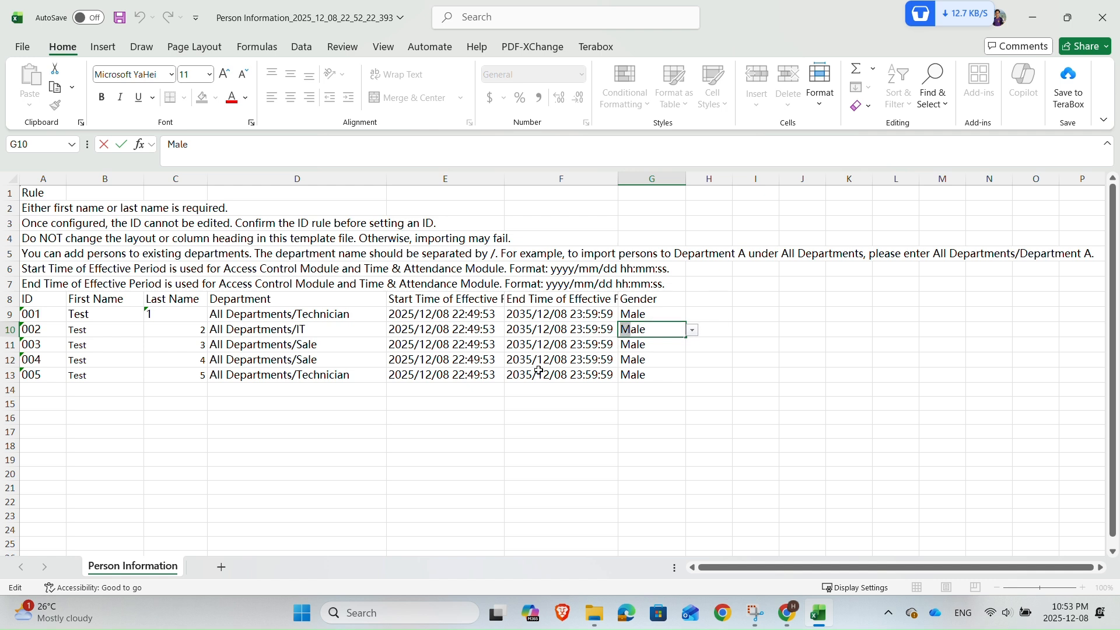
pyautogui.write('Fem')
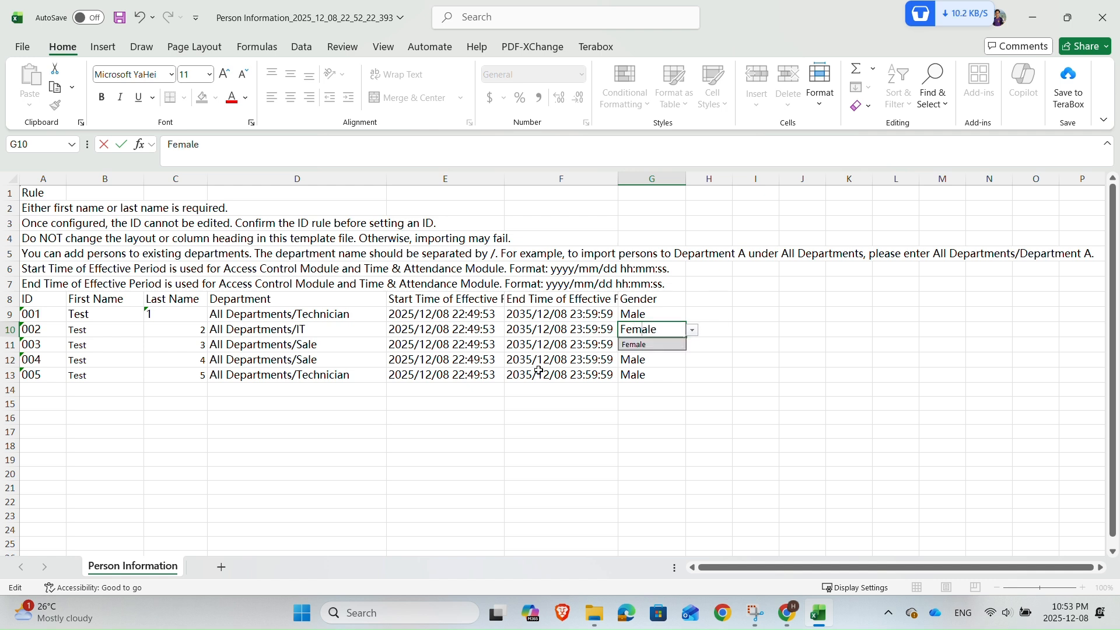
pyautogui.click(802, 367)
pyautogui.moveTo(785, 613)
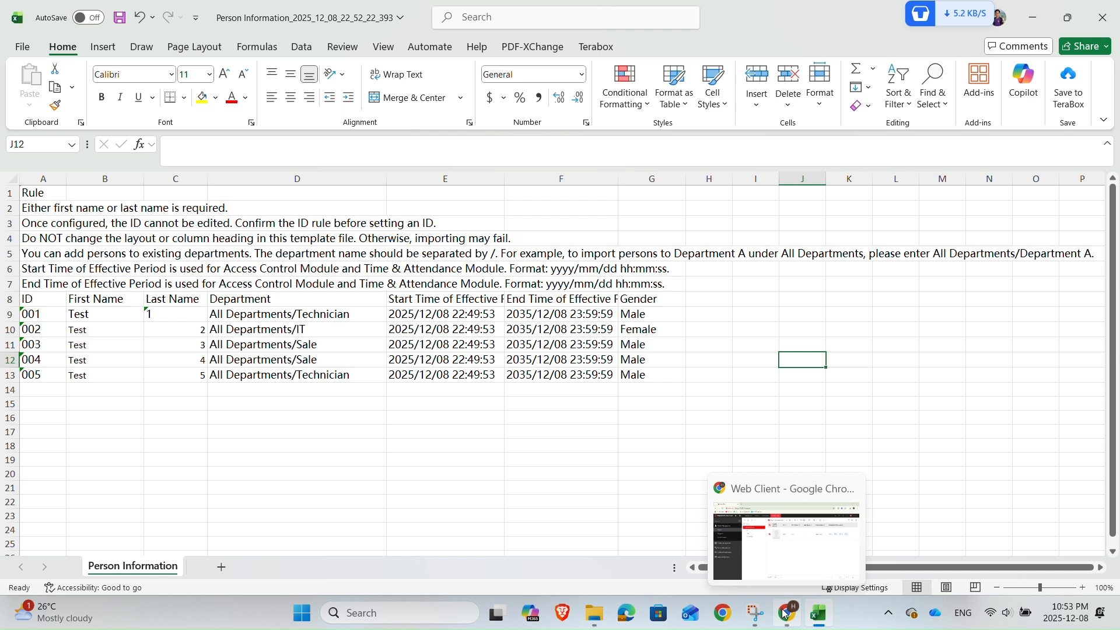
# Copy the Female gender from row 10 down into row 11
pyautogui.click(642, 331)
pyautogui.moveTo(689, 341); pyautogui.dragTo(686, 352)
pyautogui.click(647, 395)
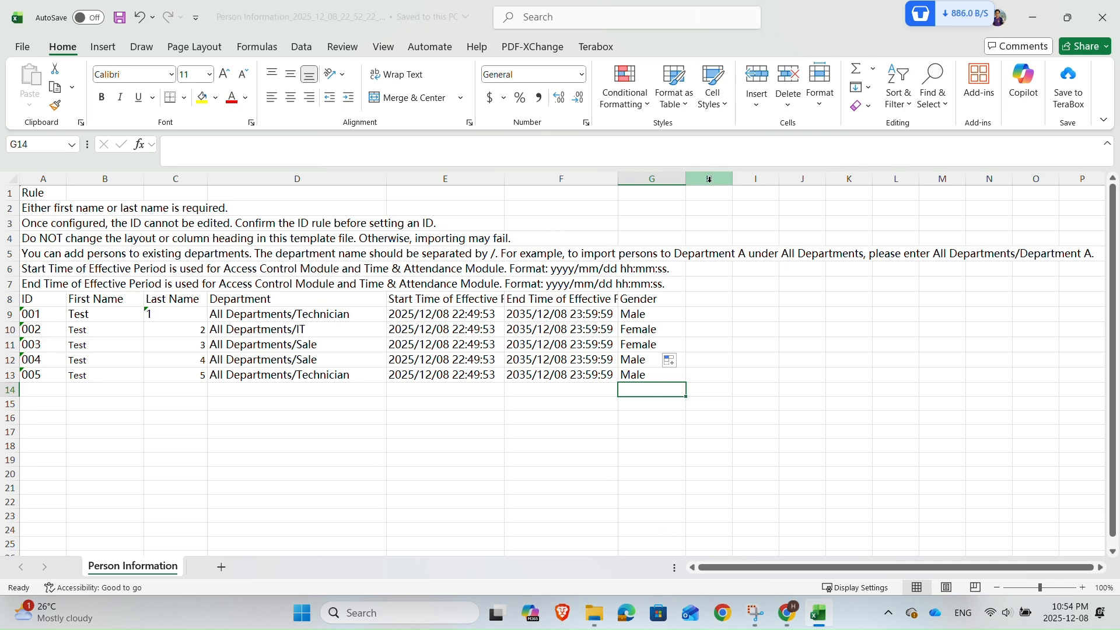
# Close the spreadsheet and open the Import Person Information via Excel panel in HikCentral
pyautogui.click(1103, 18)
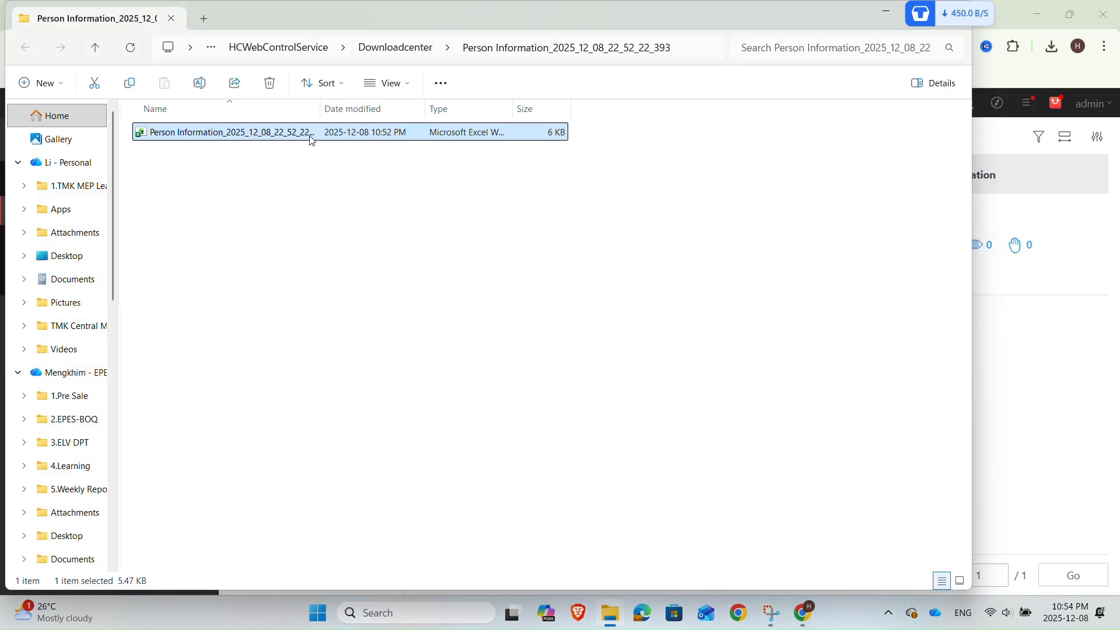
pyautogui.click(891, 13)
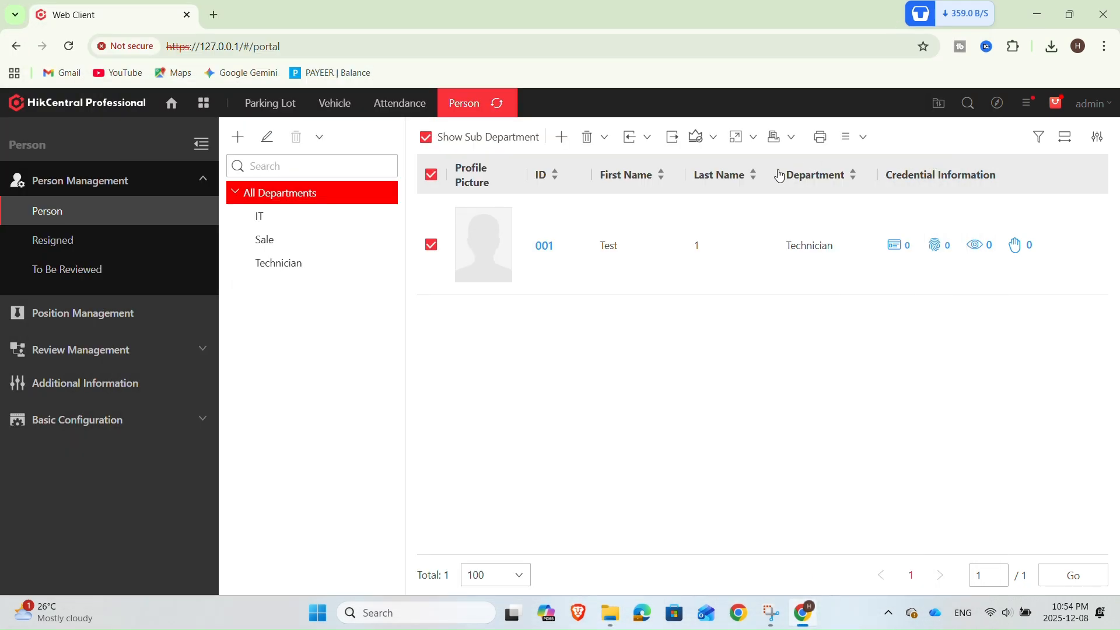
pyautogui.click(629, 141)
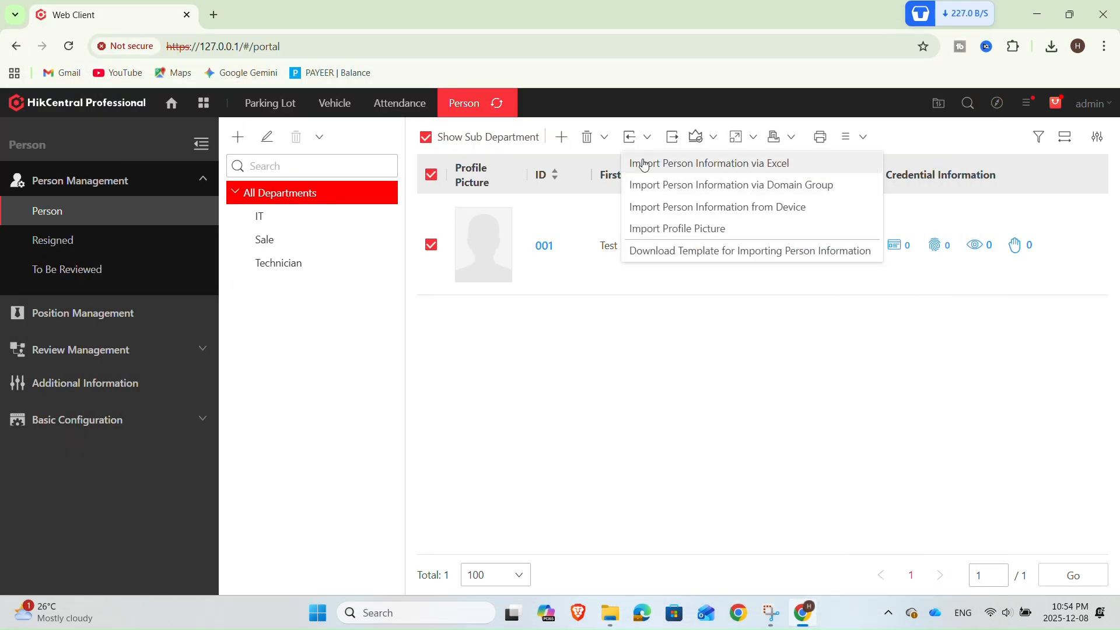
pyautogui.click(644, 165)
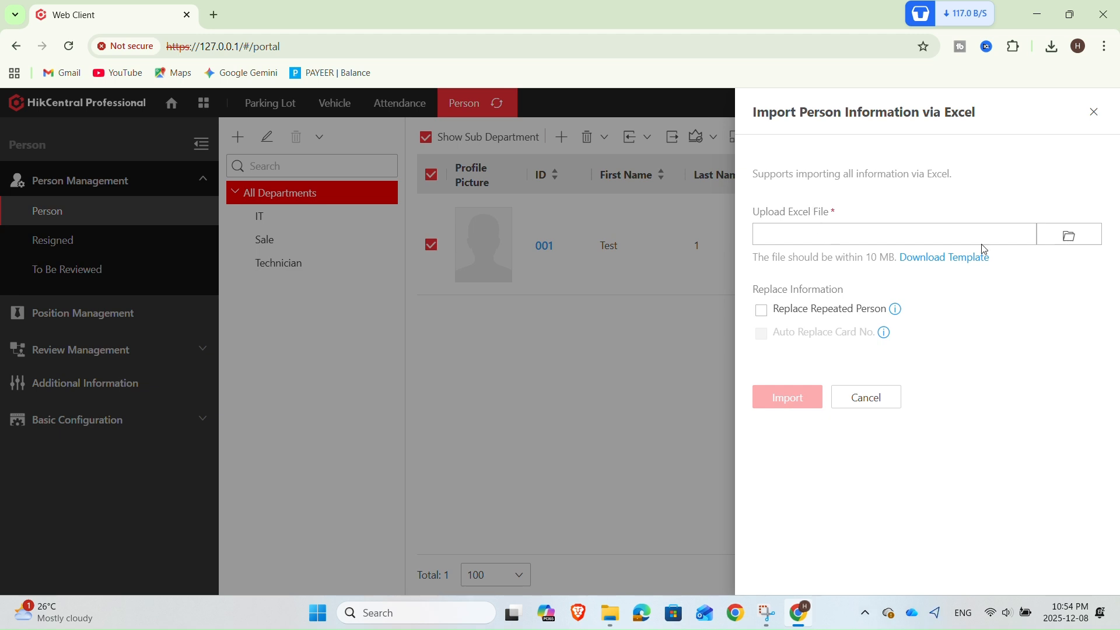
# Browse the upload dialog's folders for the edited person workbook, then close the dialog
pyautogui.click(1080, 240)
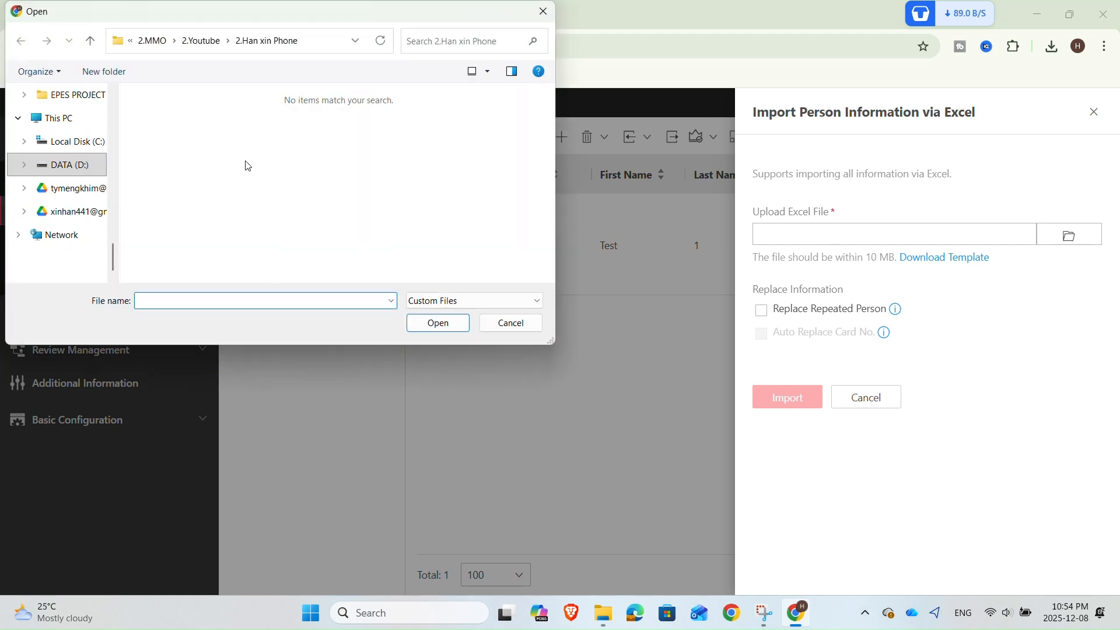
pyautogui.scroll(5, 58, 163)
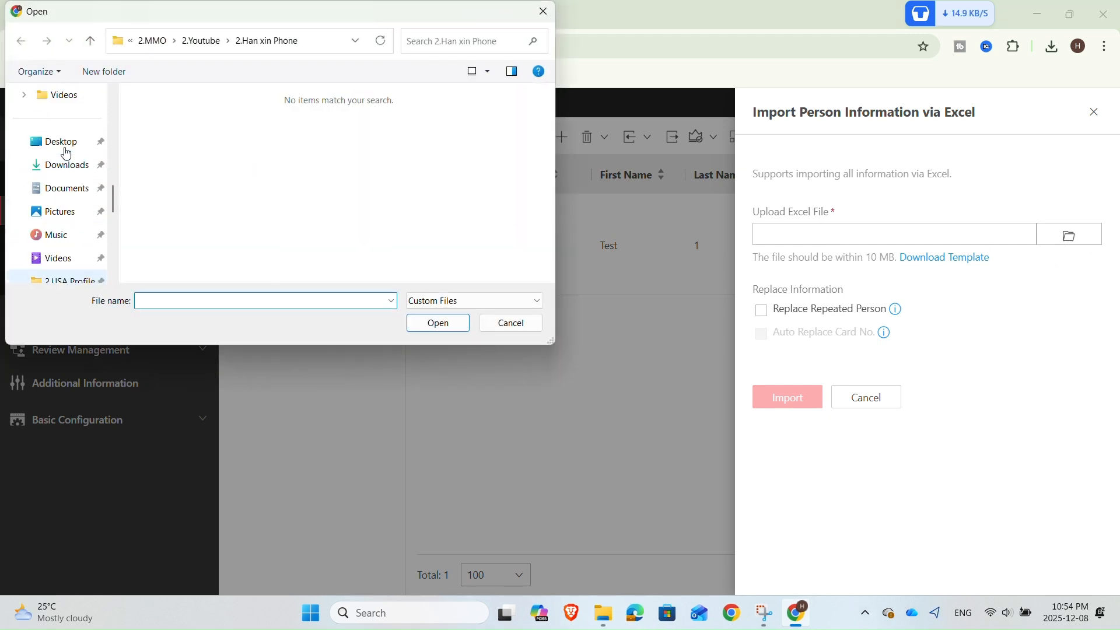
pyautogui.scroll(3, 66, 154)
pyautogui.scroll(-2, 58, 162)
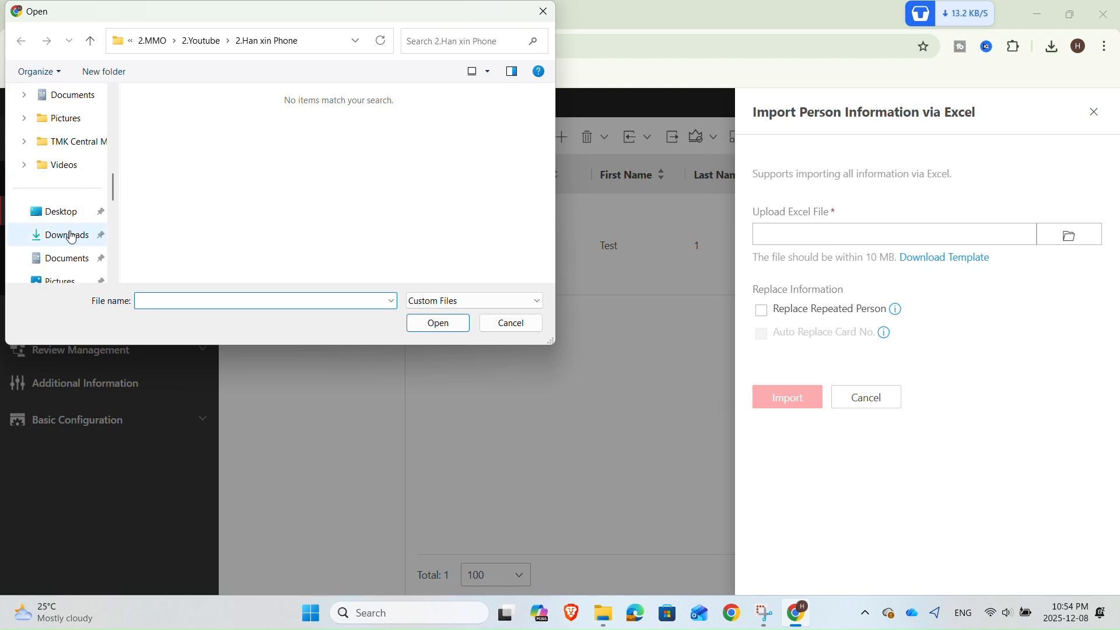
pyautogui.click(71, 238)
pyautogui.scroll(4, 71, 193)
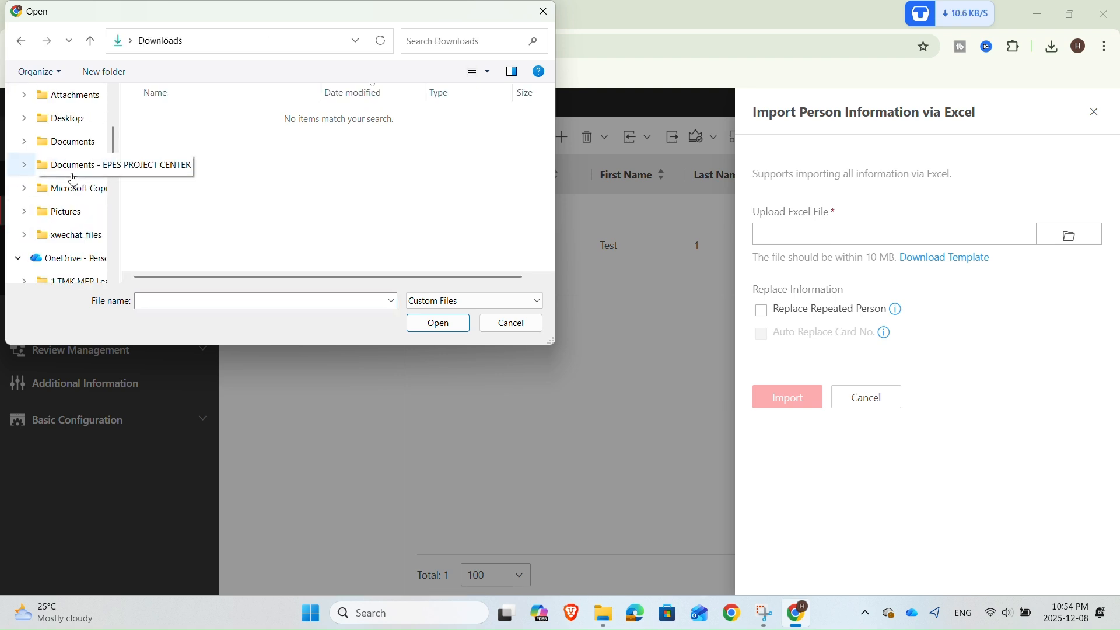
pyautogui.click(68, 166)
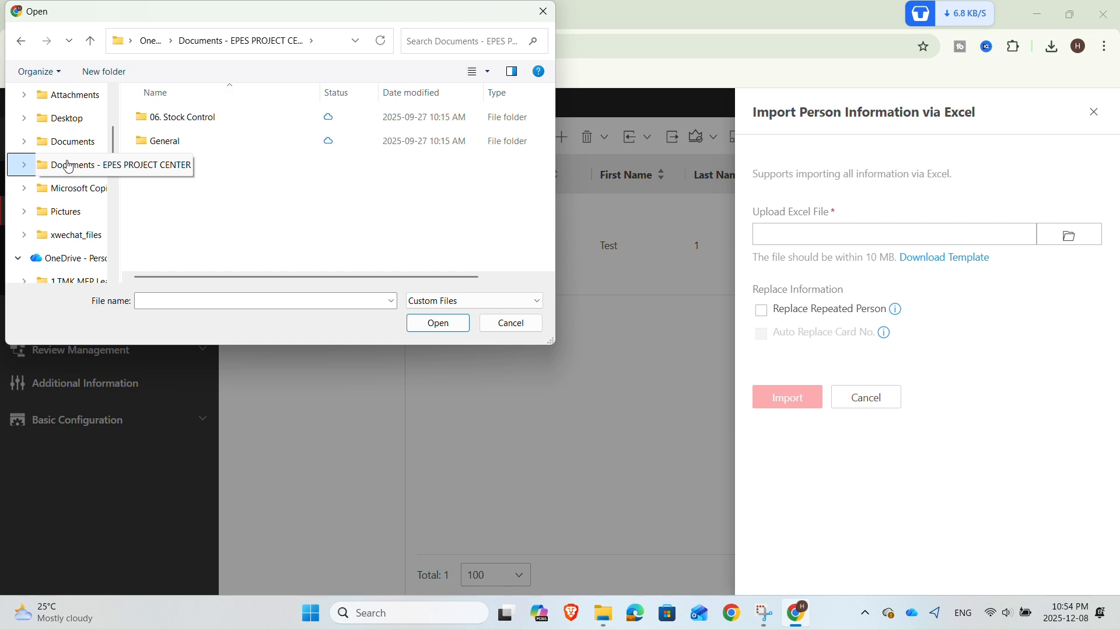
pyautogui.scroll(2, 68, 130)
pyautogui.scroll(1, 68, 131)
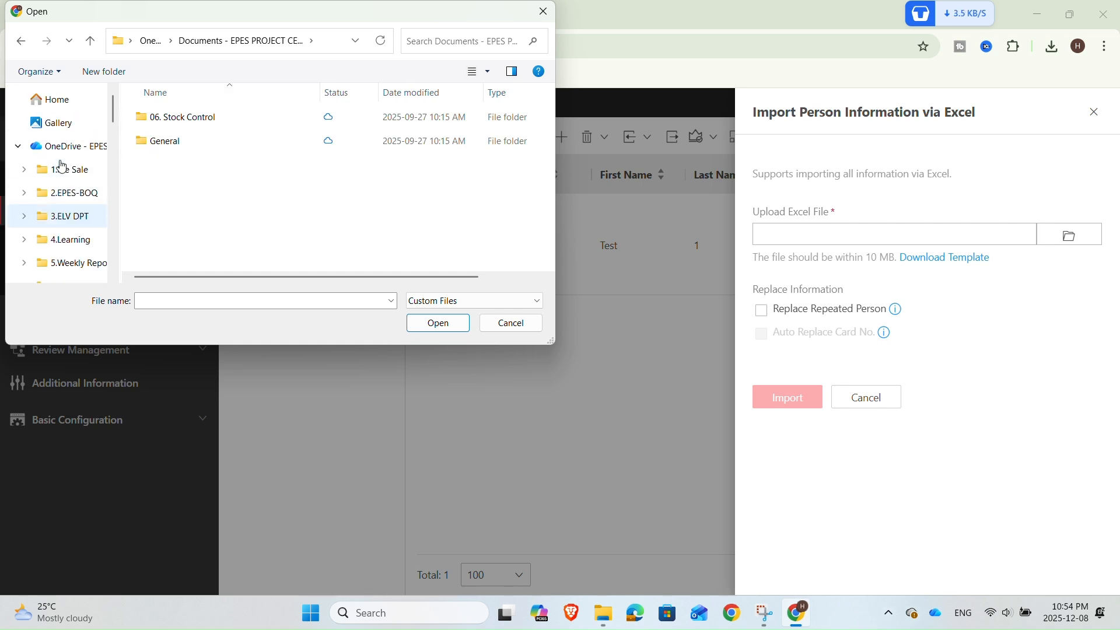
pyautogui.scroll(-4, 67, 140)
pyautogui.scroll(-1, 66, 150)
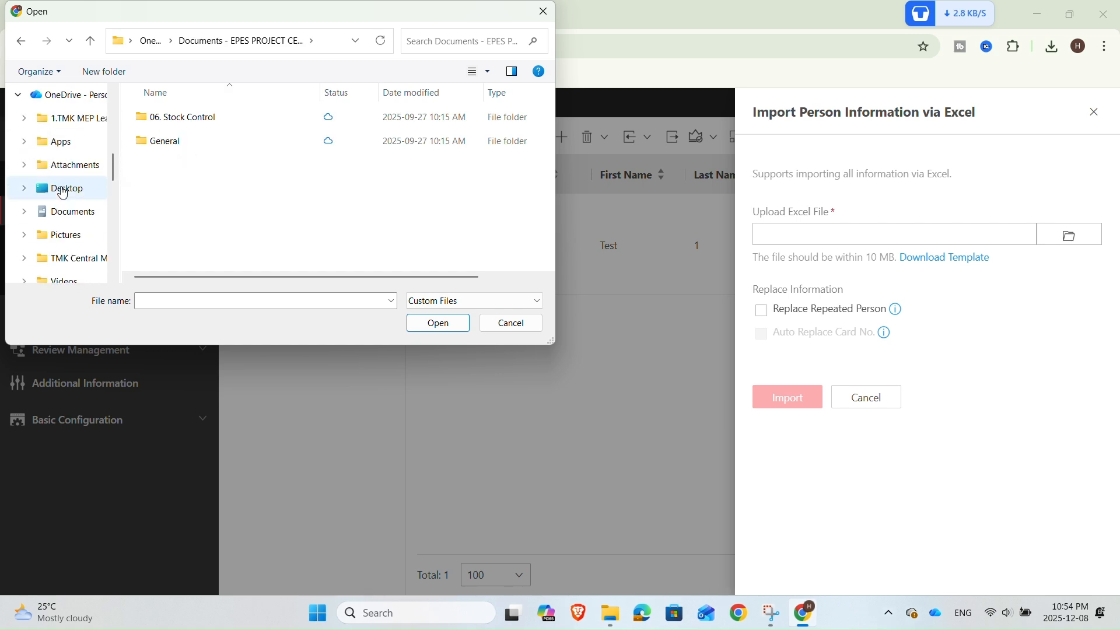
pyautogui.scroll(-1, 64, 192)
pyautogui.scroll(-1, 65, 199)
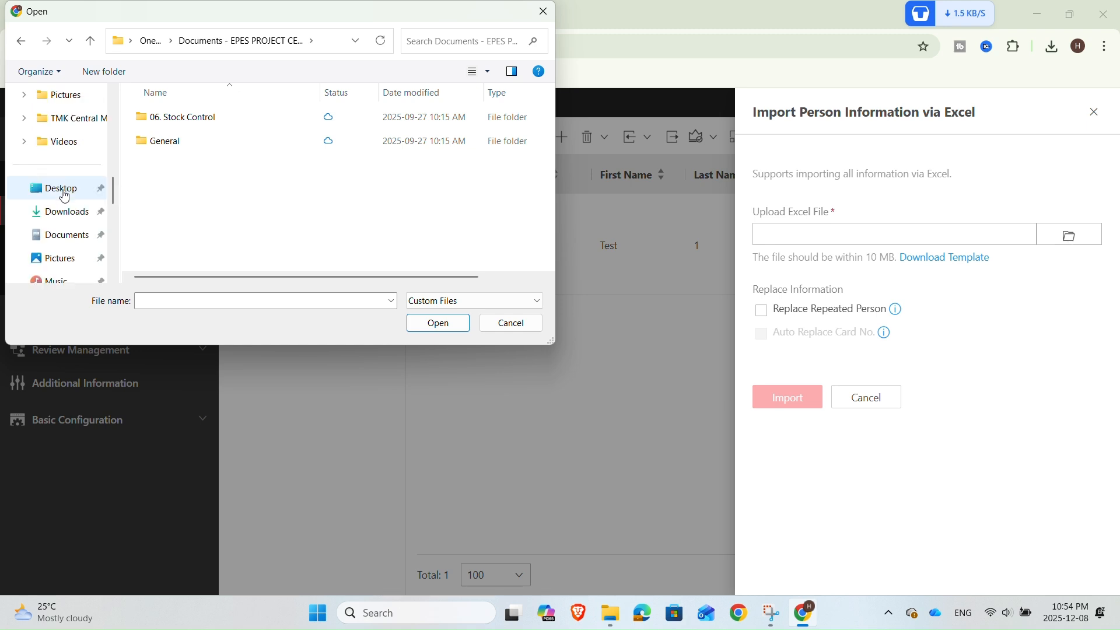
pyautogui.click(65, 212)
pyautogui.scroll(-3, 64, 216)
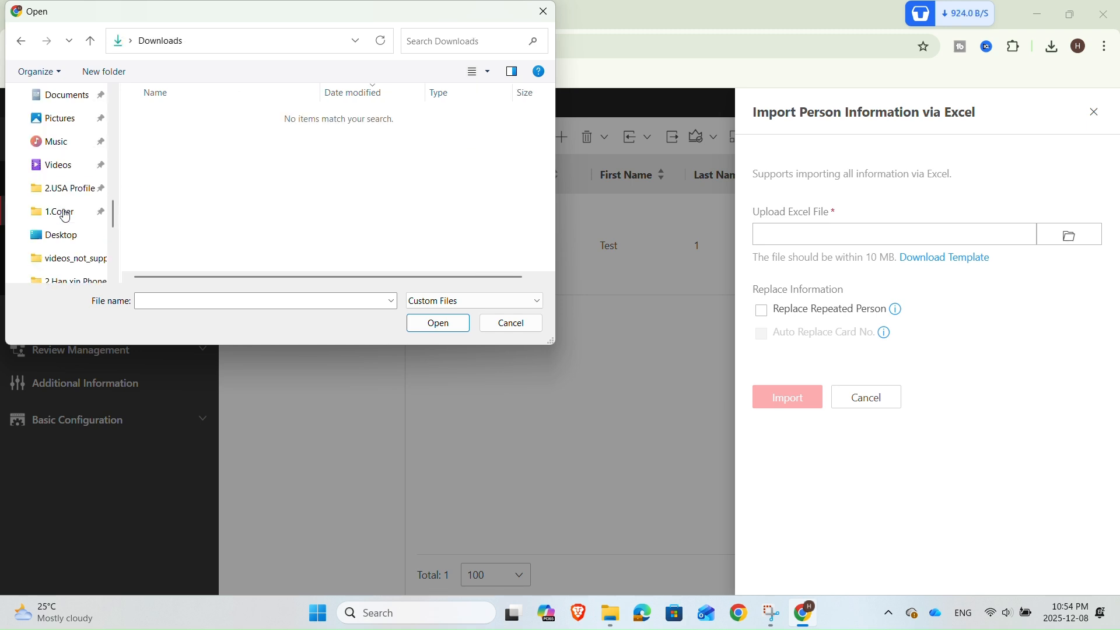
pyautogui.scroll(-2, 65, 215)
pyautogui.scroll(2, 64, 186)
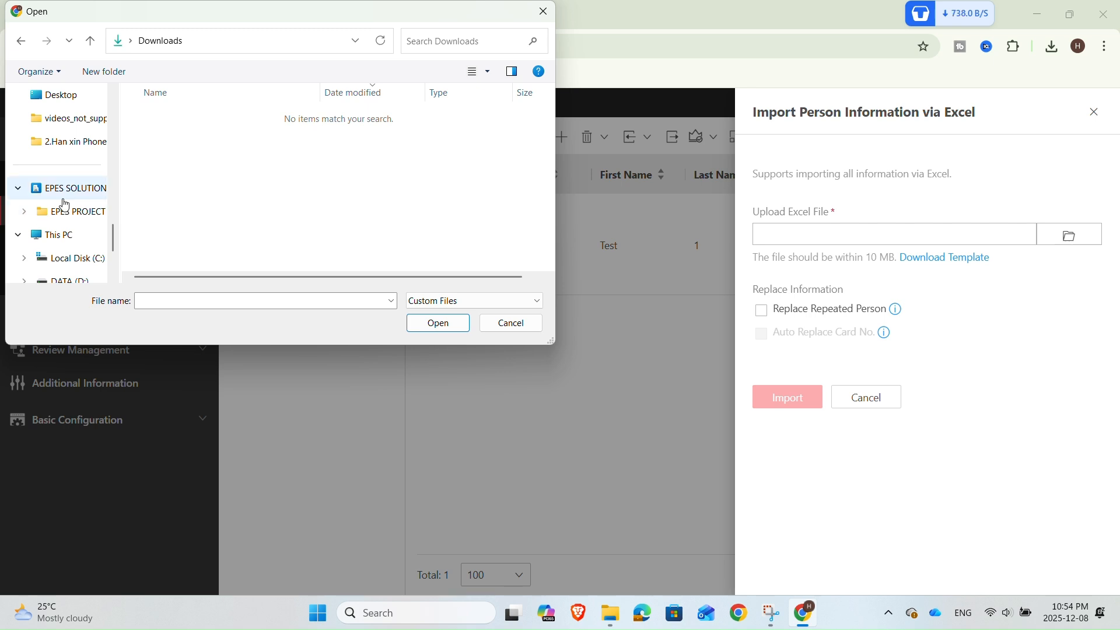
pyautogui.scroll(4, 61, 193)
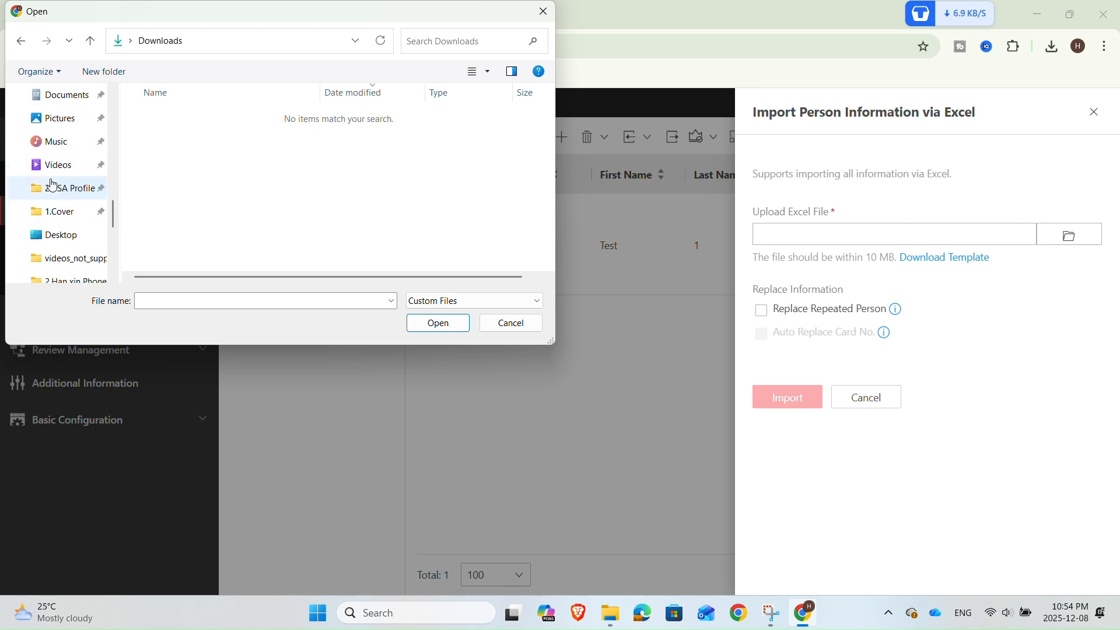
pyautogui.scroll(1, 57, 179)
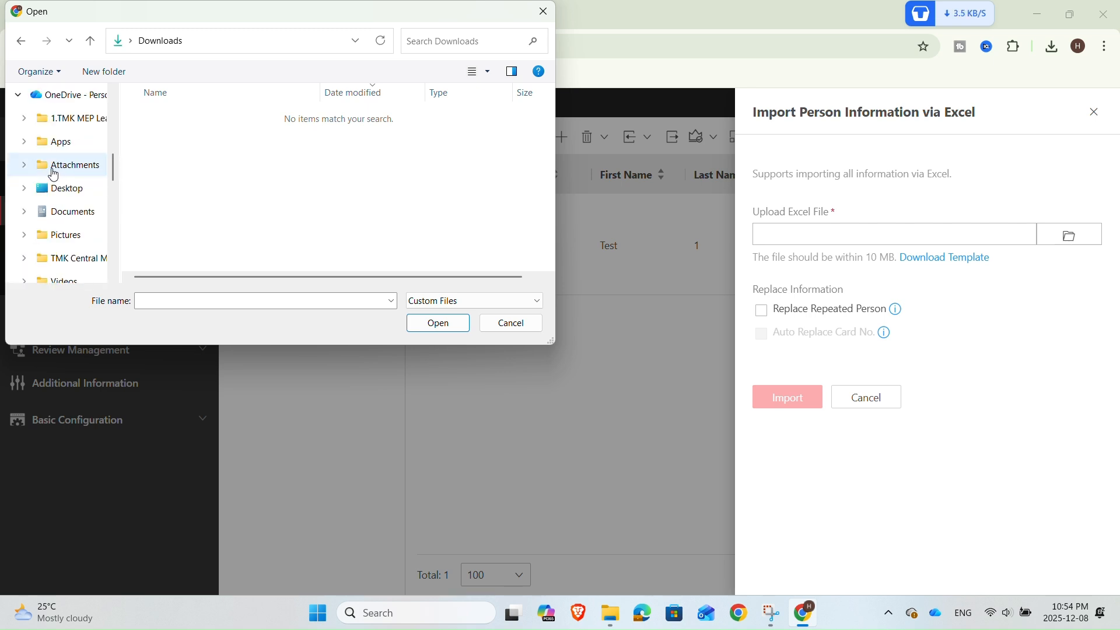
pyautogui.click(24, 189)
pyautogui.scroll(-2, 26, 190)
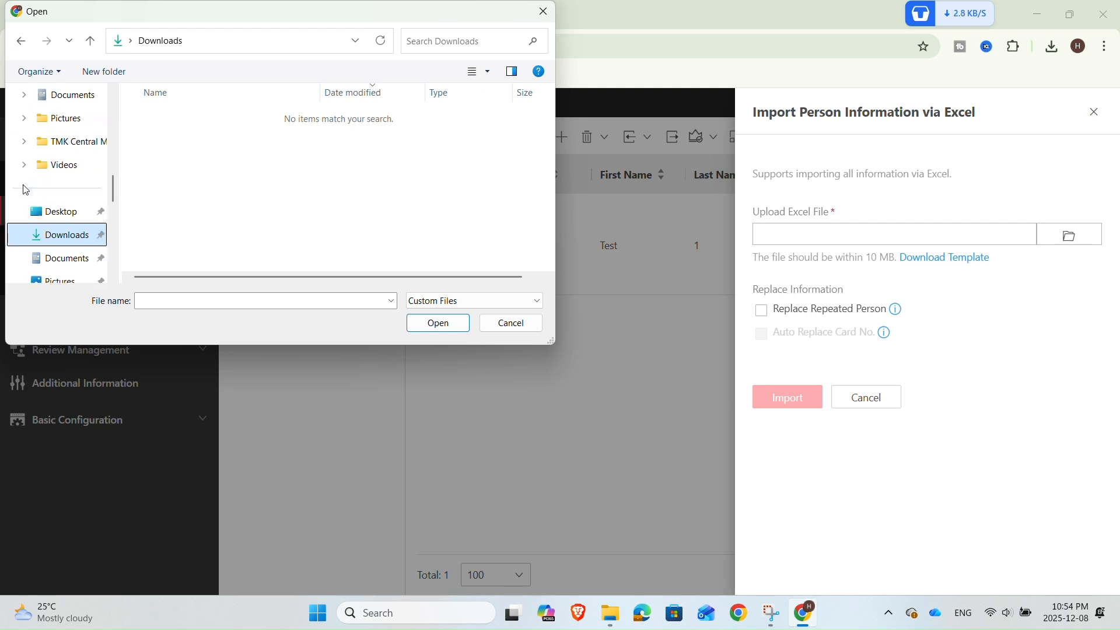
pyautogui.scroll(1, 26, 190)
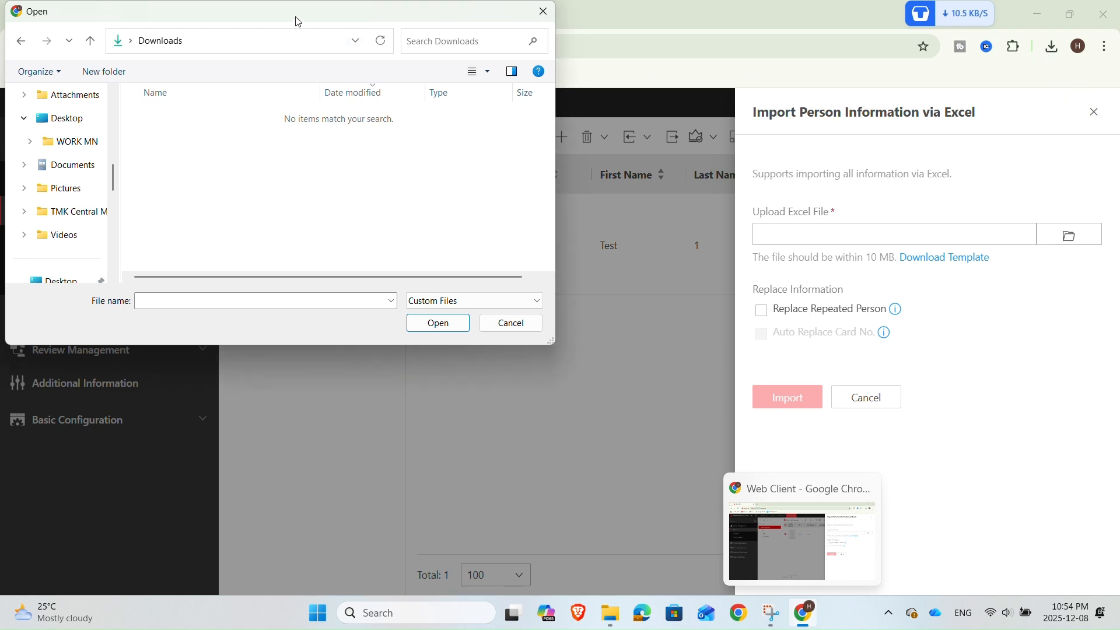
pyautogui.moveTo(295, 19); pyautogui.dragTo(283, 153)
pyautogui.click(542, 138)
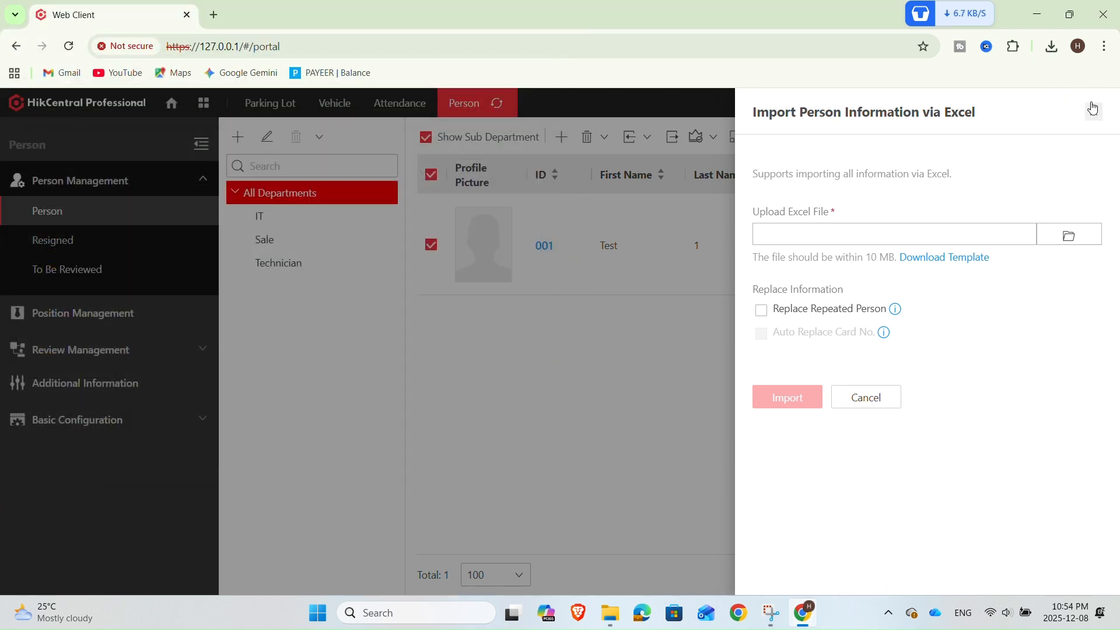
# Check the browser's download history and switch to the file explorer window holding the exported workbook
pyautogui.click(1052, 47)
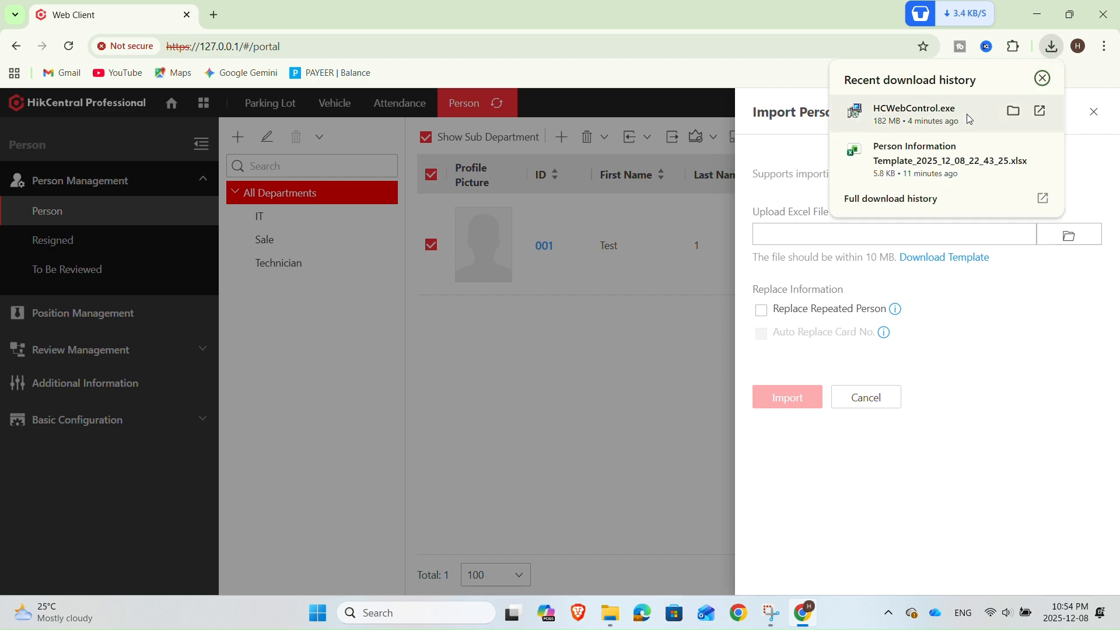
pyautogui.moveTo(1014, 109)
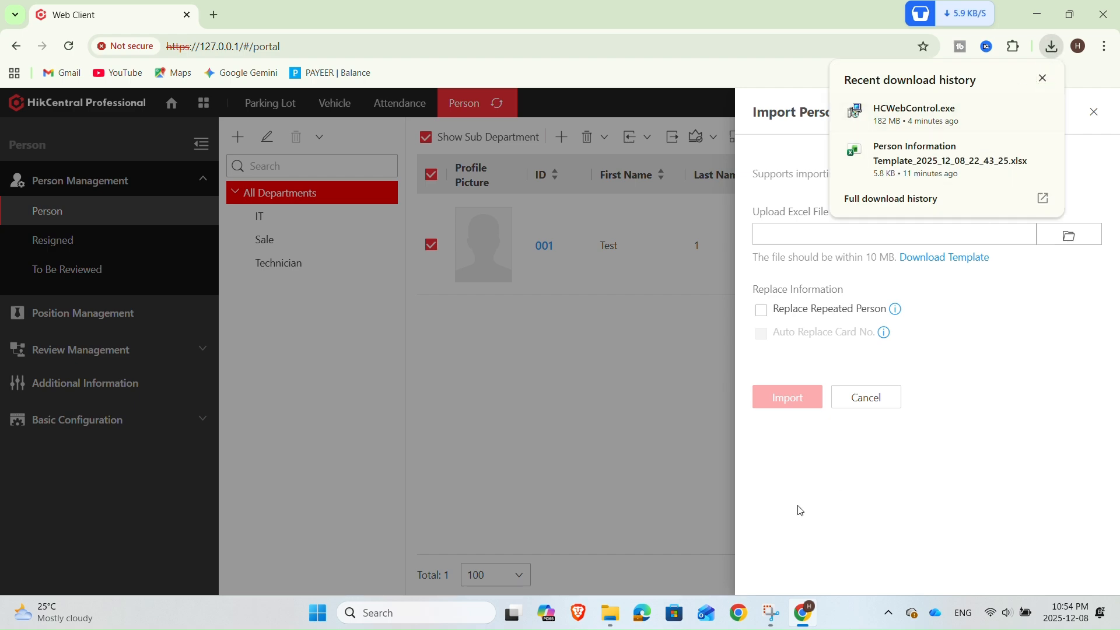
pyautogui.moveTo(621, 603)
pyautogui.click(655, 532)
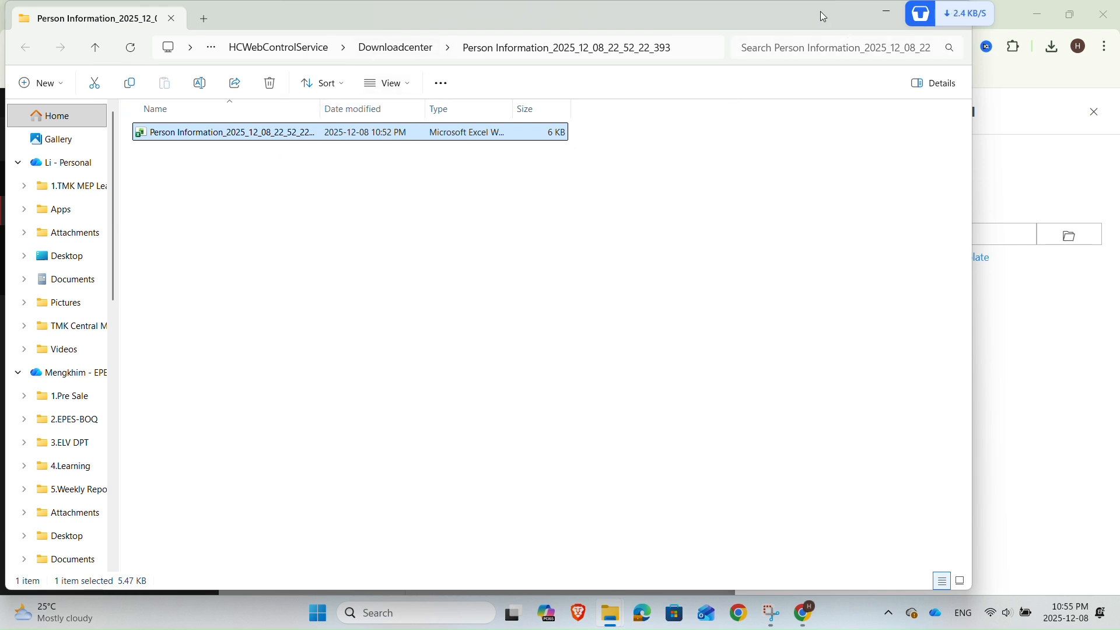
# Copy the Person Information workbook from the Downloadcenter folder
pyautogui.moveTo(820, 12); pyautogui.dragTo(767, 107)
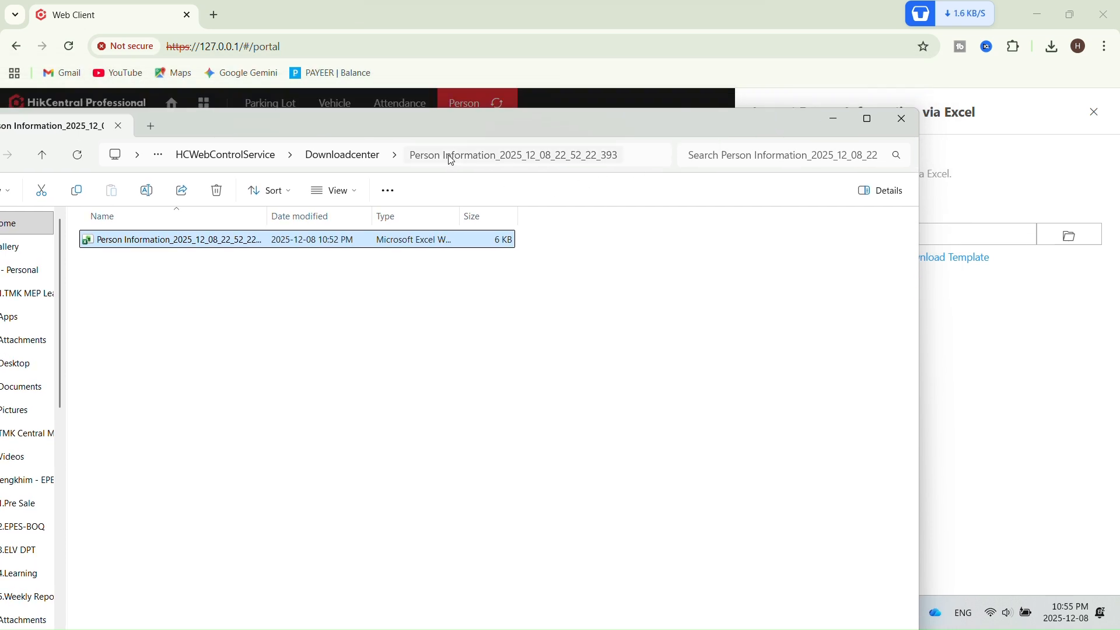
pyautogui.click(645, 156)
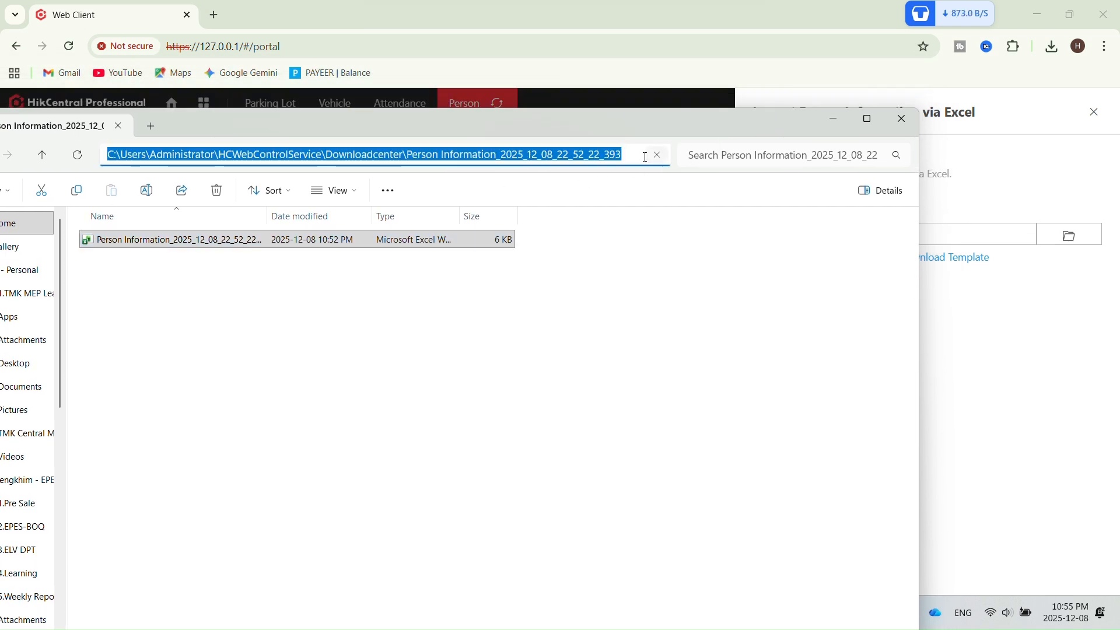
pyautogui.click(473, 236)
pyautogui.rightClick(473, 237)
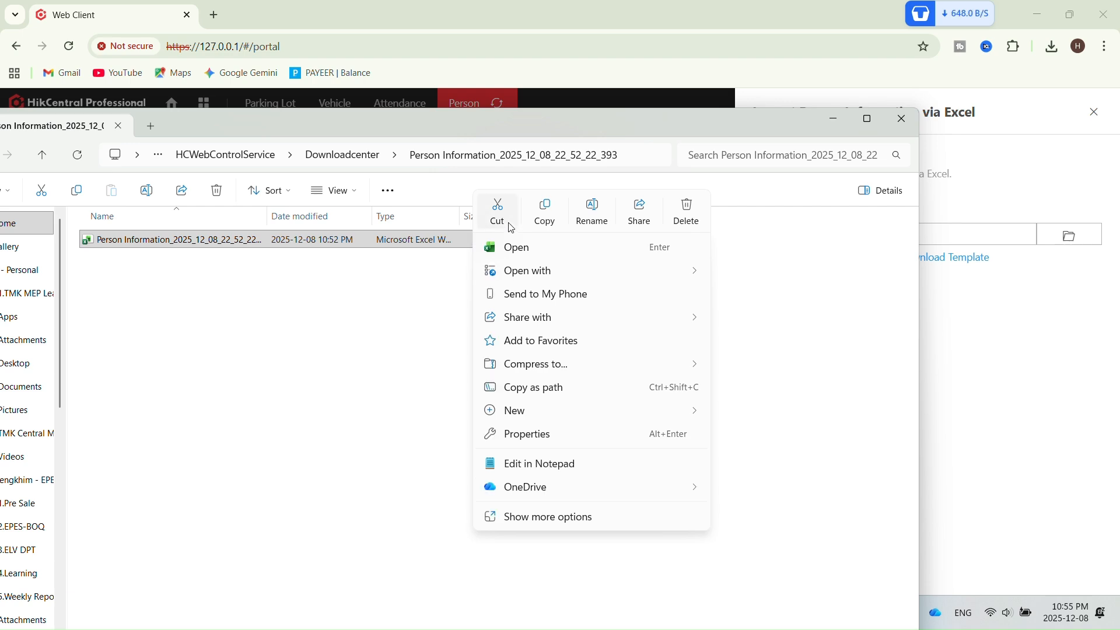
pyautogui.click(645, 185)
# Minimize the open windows and paste the workbook onto the desktop
pyautogui.click(835, 119)
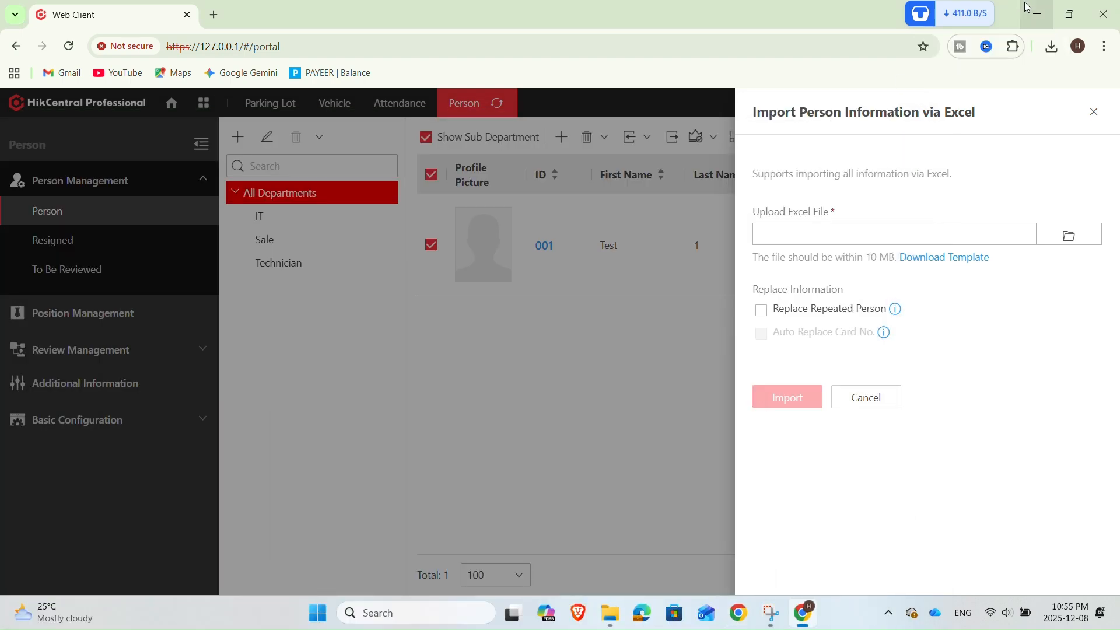
pyautogui.click(1028, 7)
pyautogui.rightClick(419, 180)
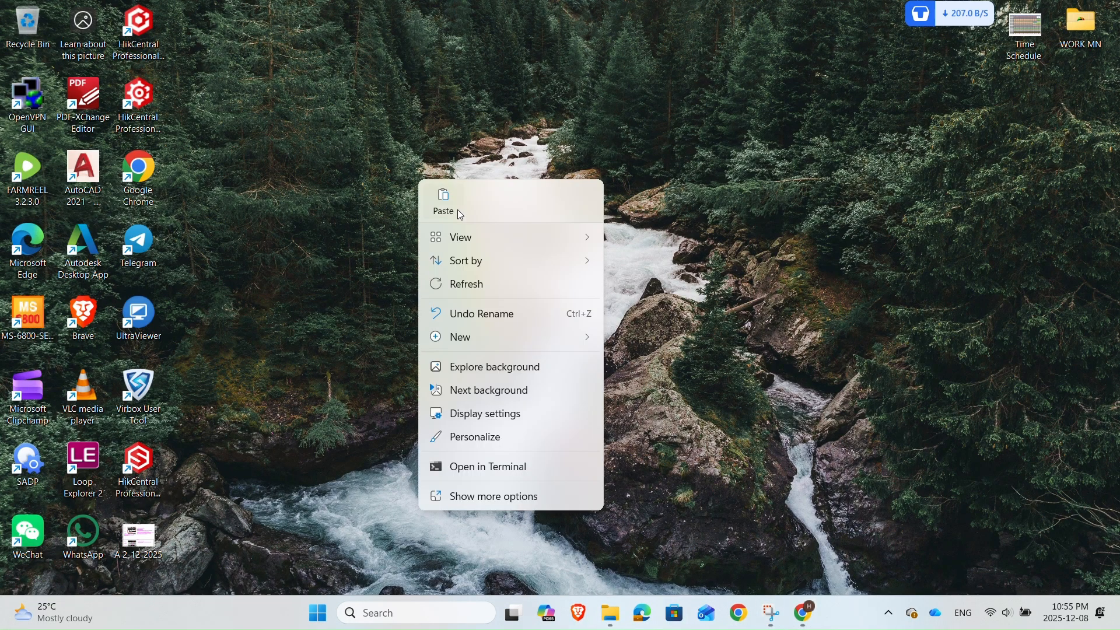
pyautogui.click(444, 204)
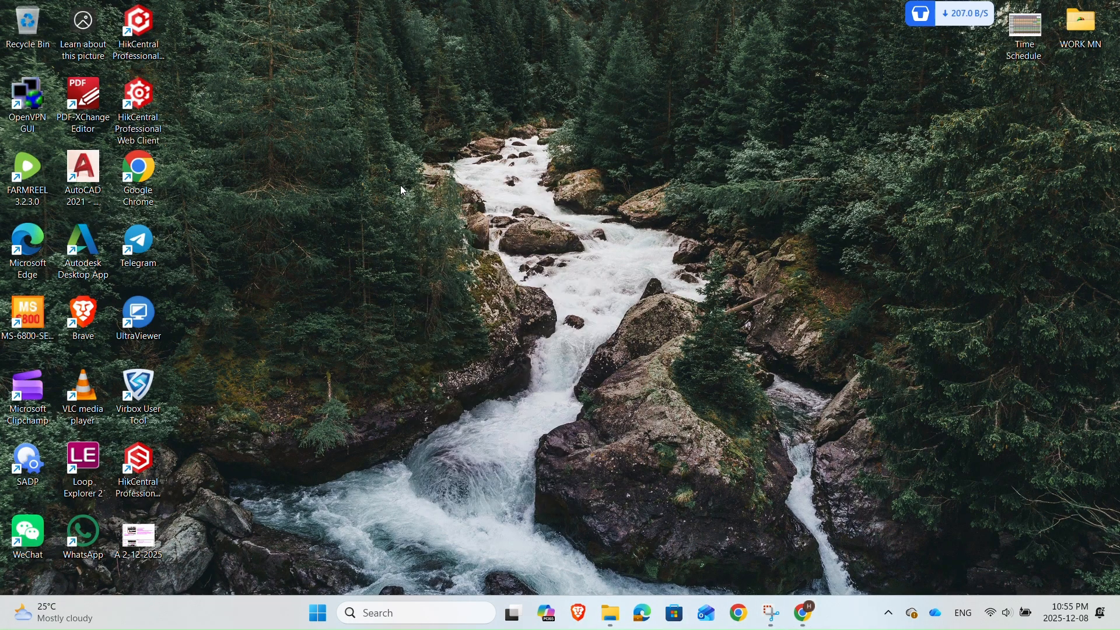
# Back in the browser's import dialog, choose the Person Information workbook from the desktop as the Excel file to upload
pyautogui.click(806, 610)
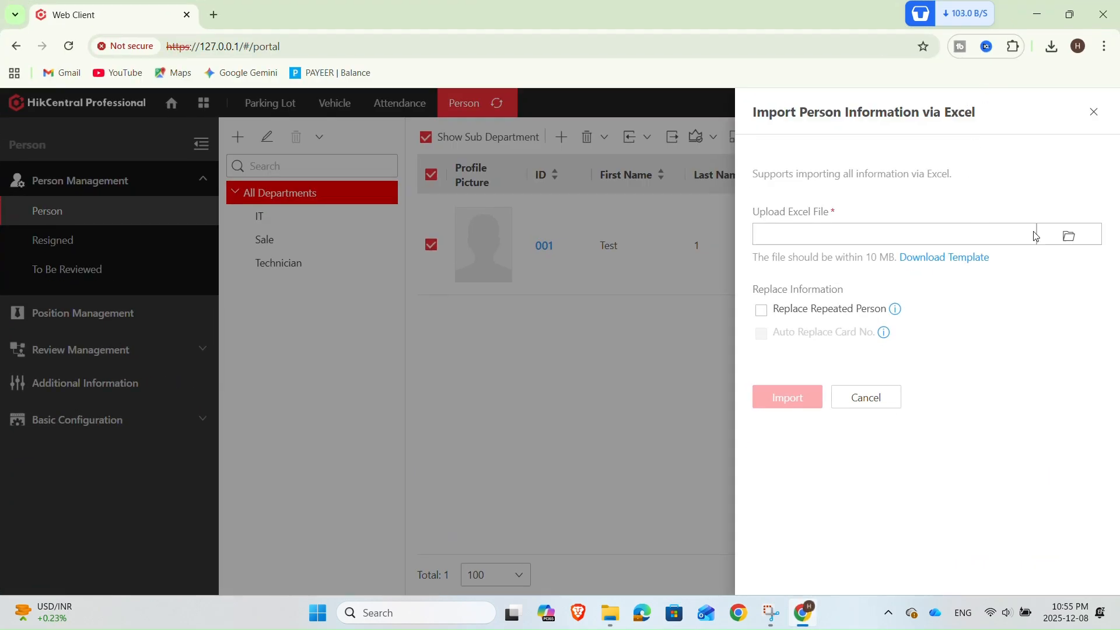
pyautogui.click(1067, 236)
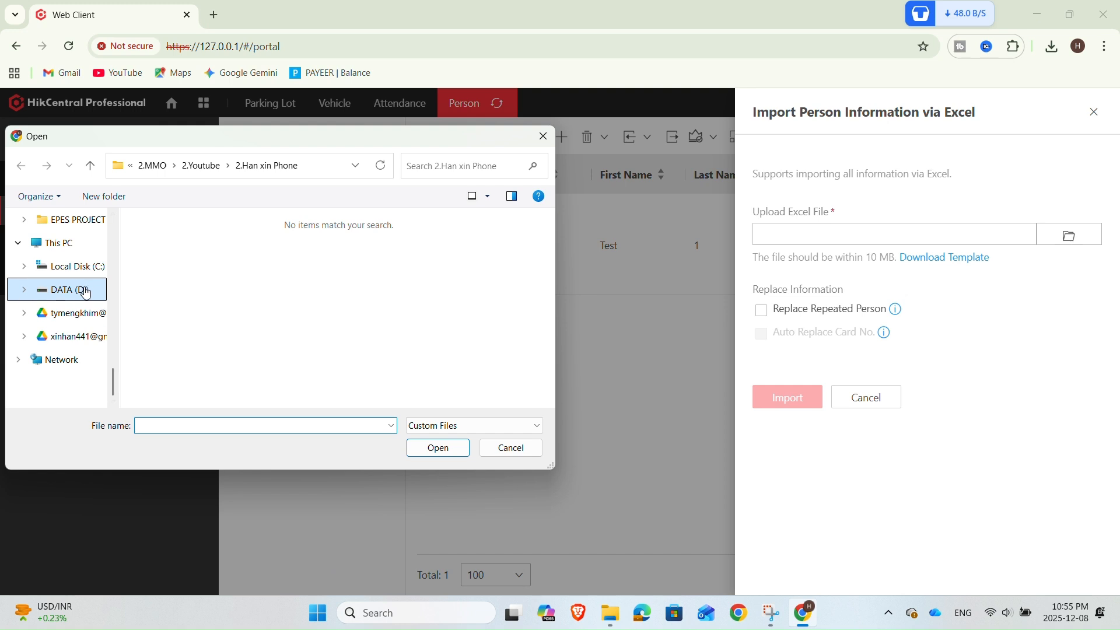
pyautogui.scroll(5, 87, 293)
pyautogui.click(72, 383)
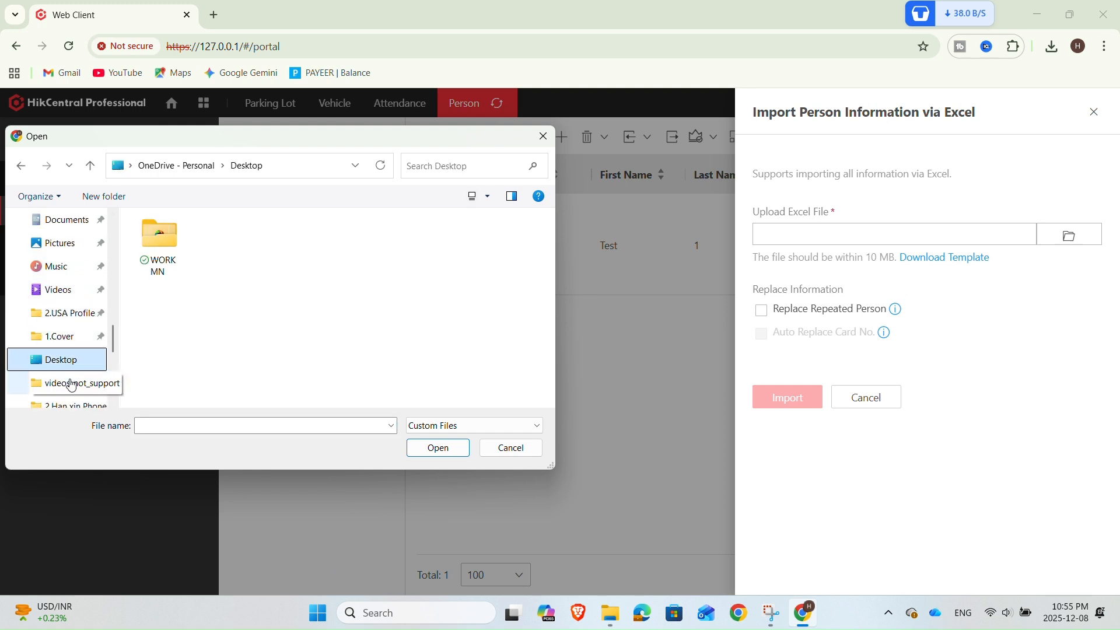
pyautogui.scroll(-2, 68, 368)
pyautogui.scroll(4, 68, 371)
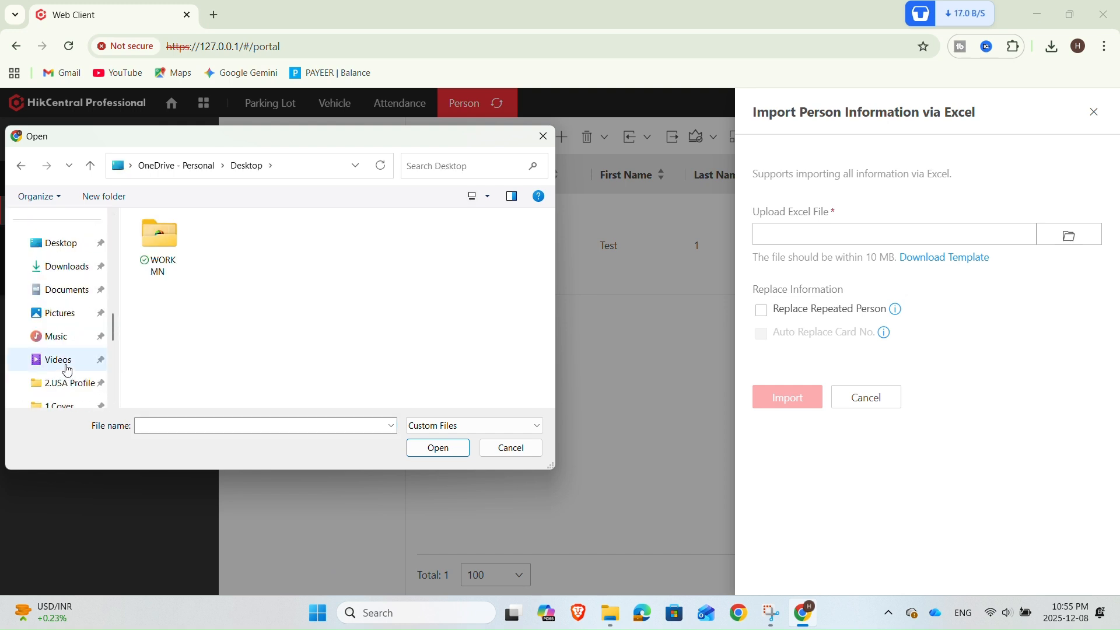
pyautogui.click(68, 244)
pyautogui.click(188, 263)
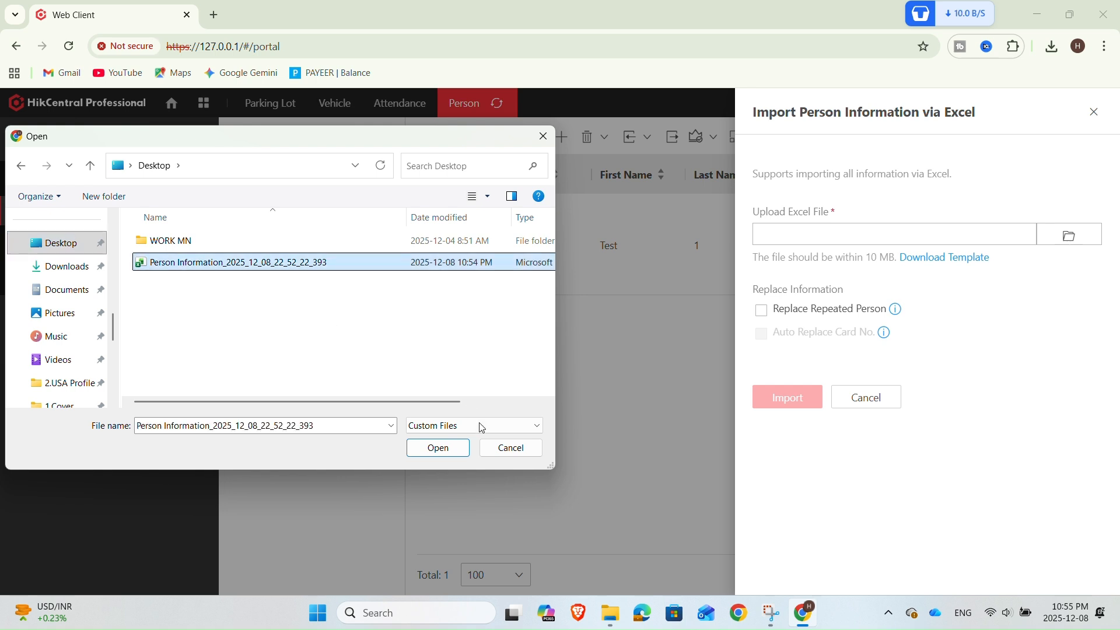
pyautogui.click(457, 448)
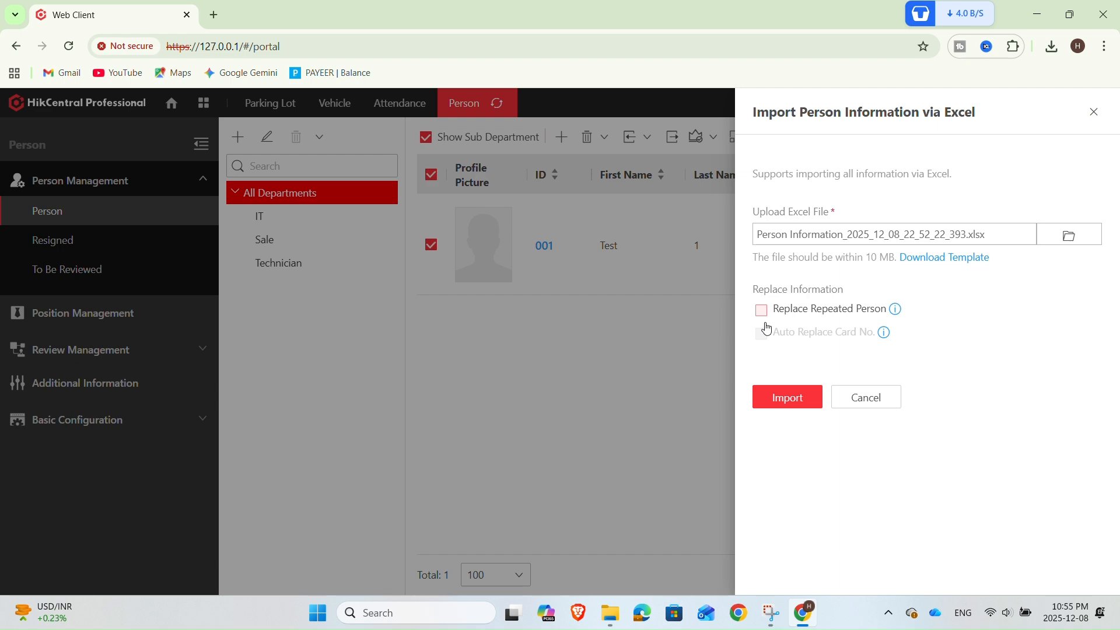
# Import the selected workbook, then dismiss the failure-details export prompt and close the import result window
pyautogui.click(789, 401)
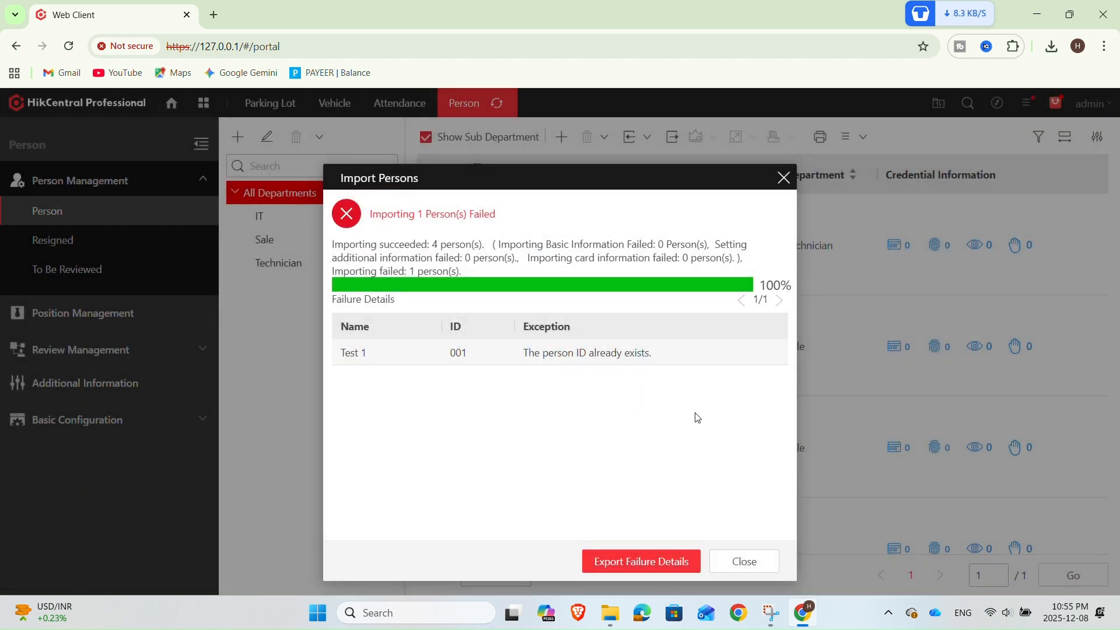
pyautogui.click(641, 570)
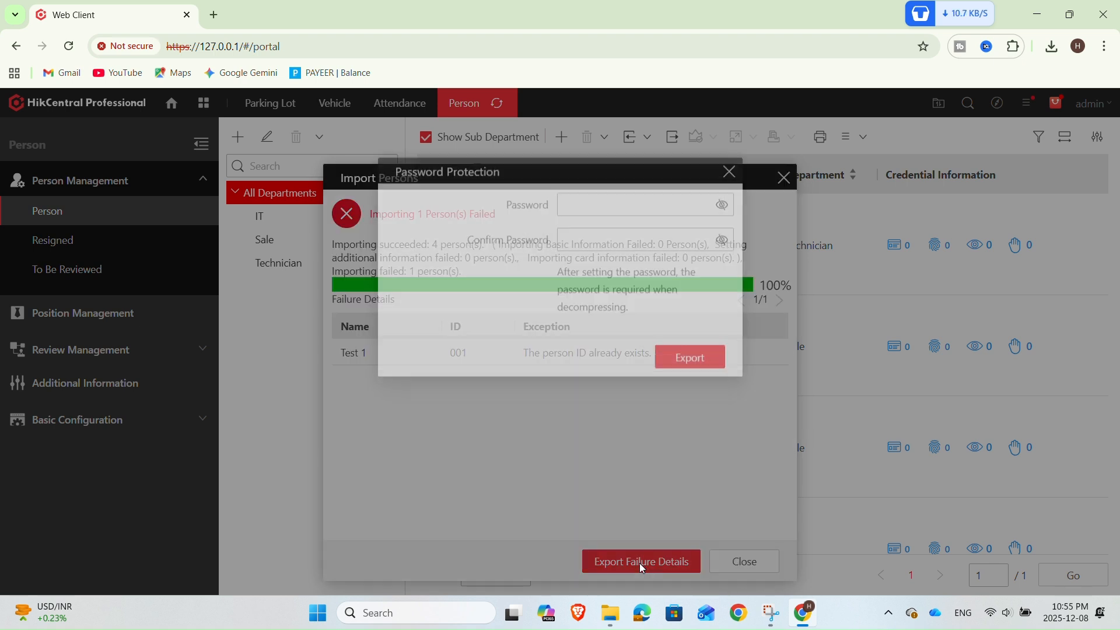
pyautogui.click(729, 179)
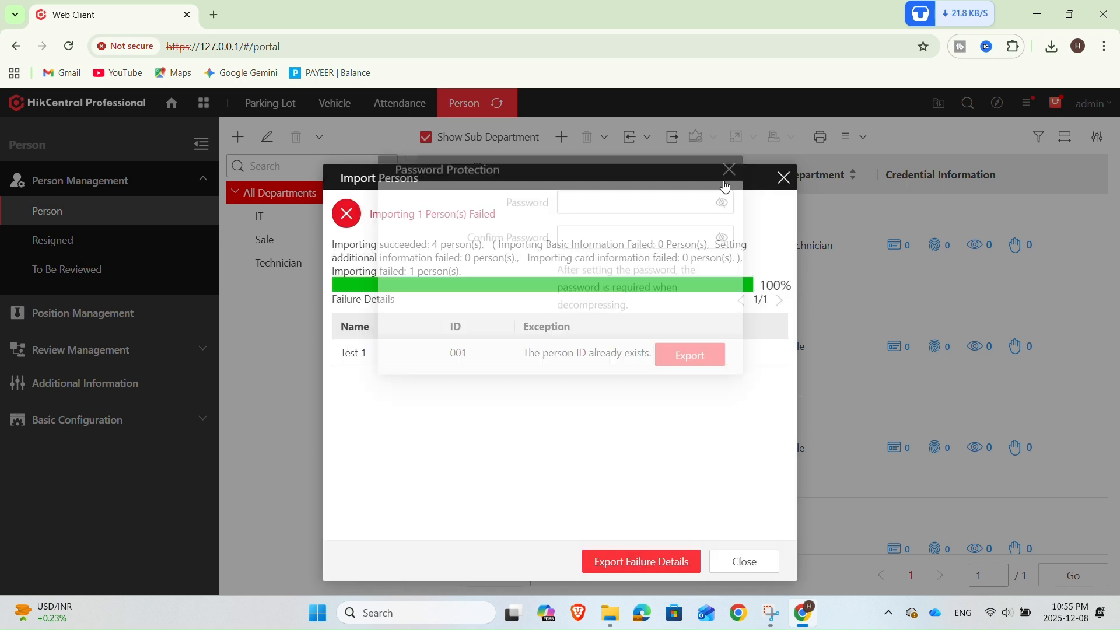
pyautogui.click(732, 564)
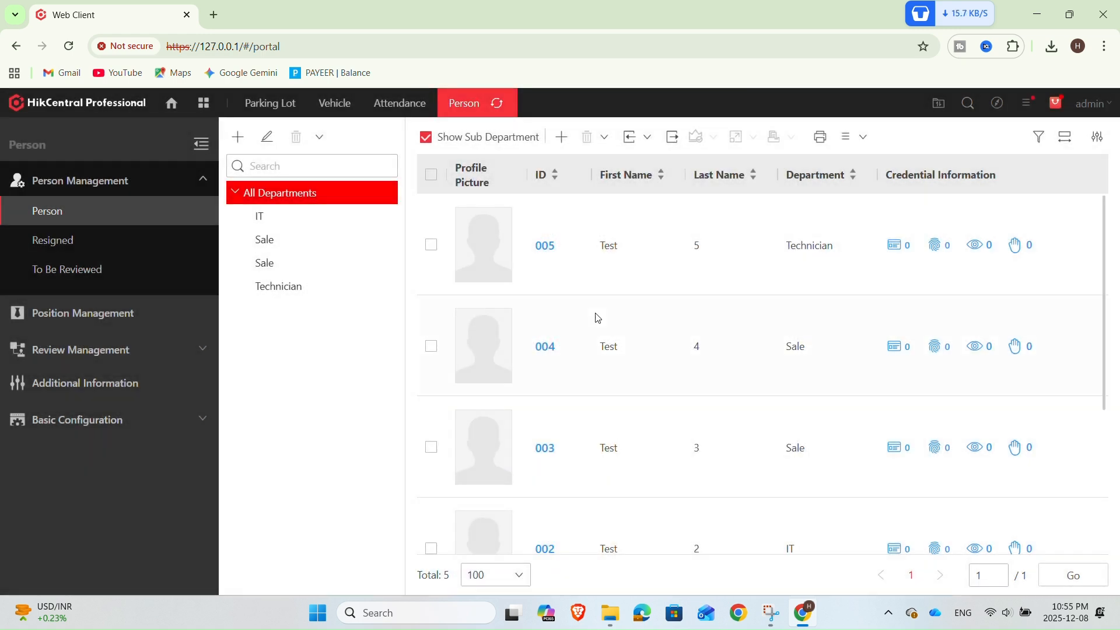
# Filter the person list by the IT, Sale and Technician departments, then return to All Departments
pyautogui.scroll(-3, 688, 342)
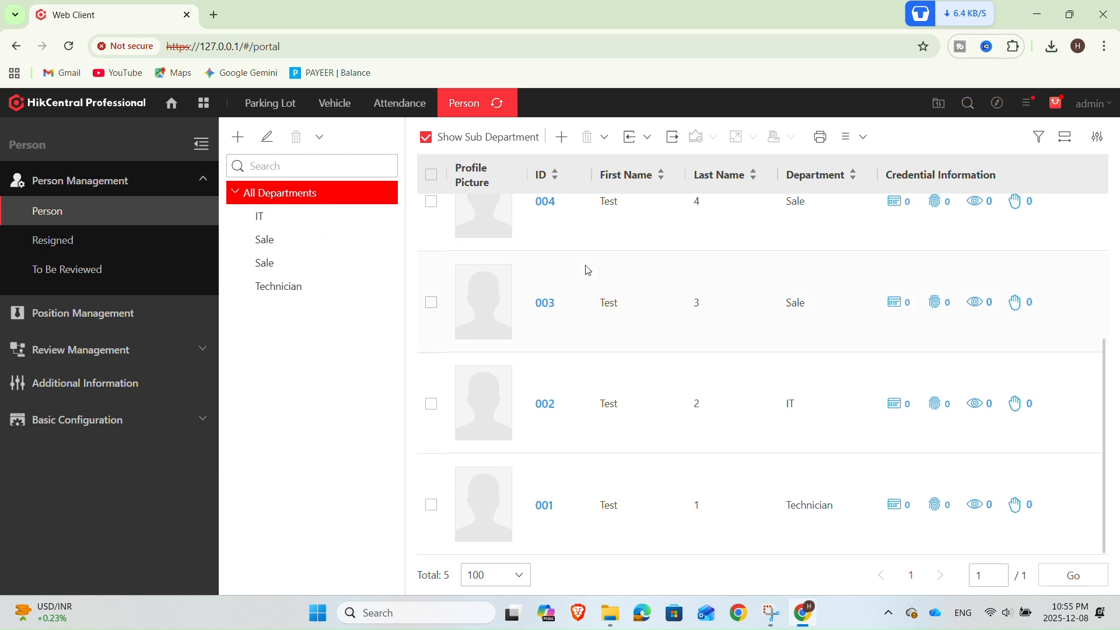
pyautogui.scroll(3, 677, 370)
pyautogui.click(264, 218)
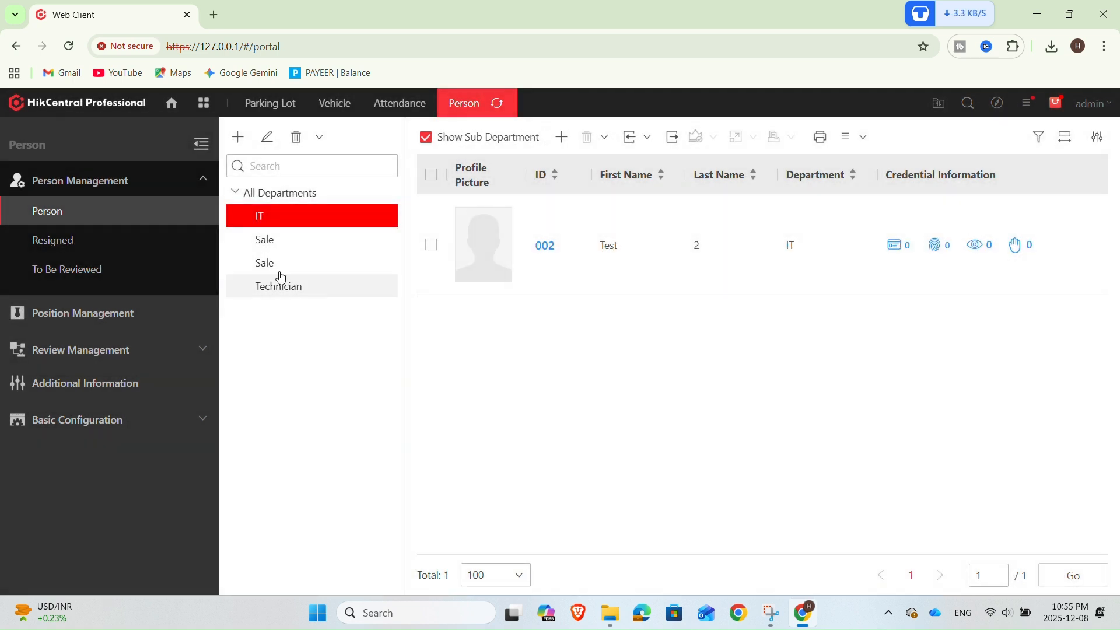
pyautogui.click(265, 240)
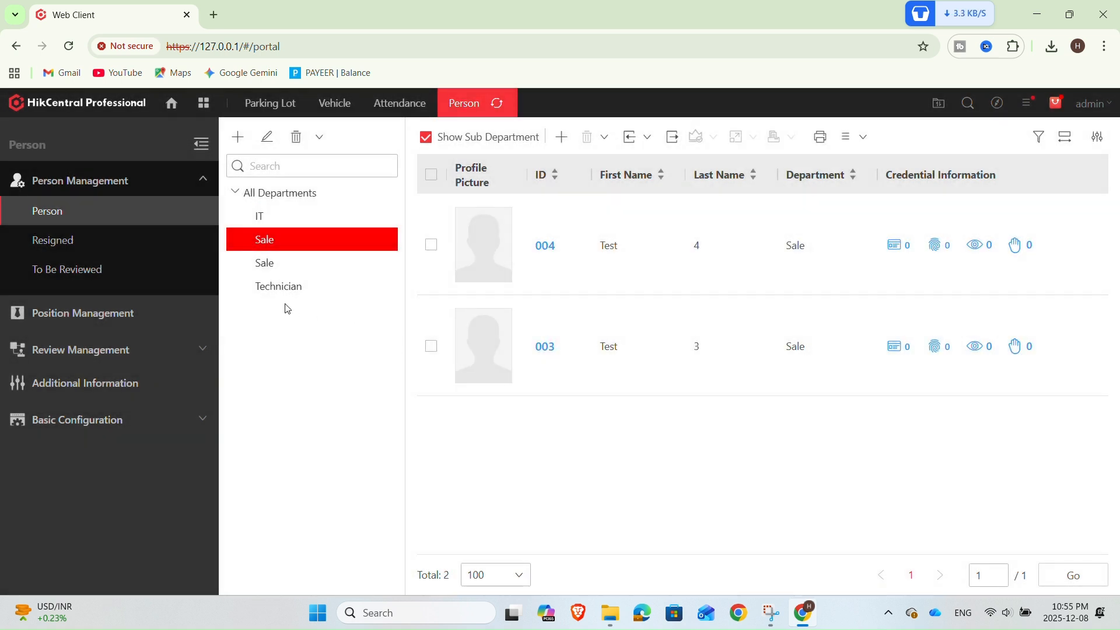
pyautogui.click(267, 263)
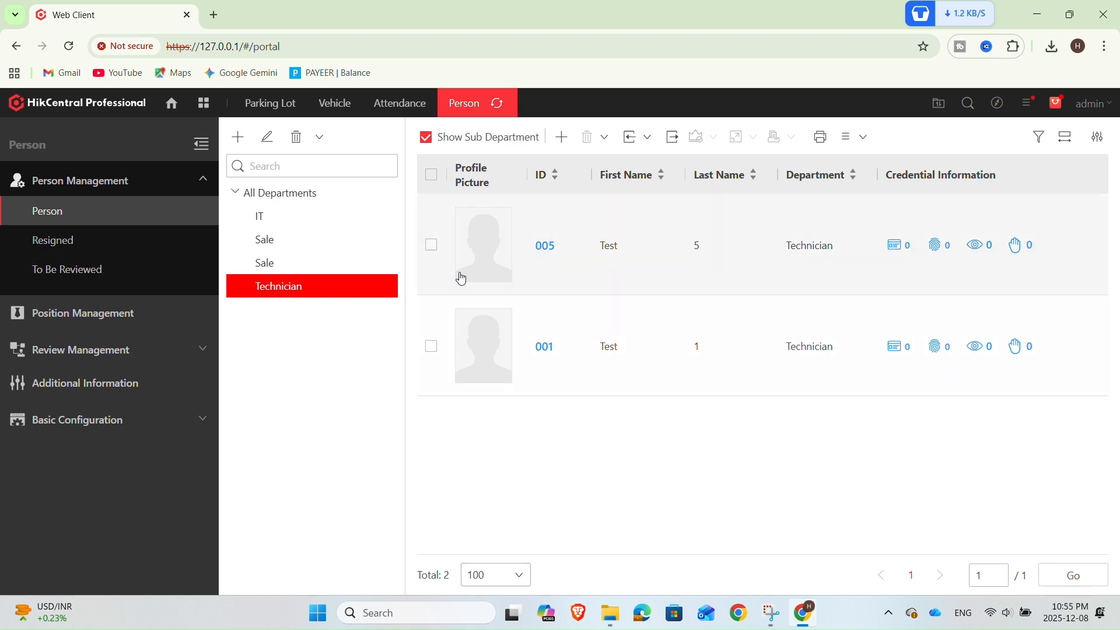
pyautogui.click(306, 198)
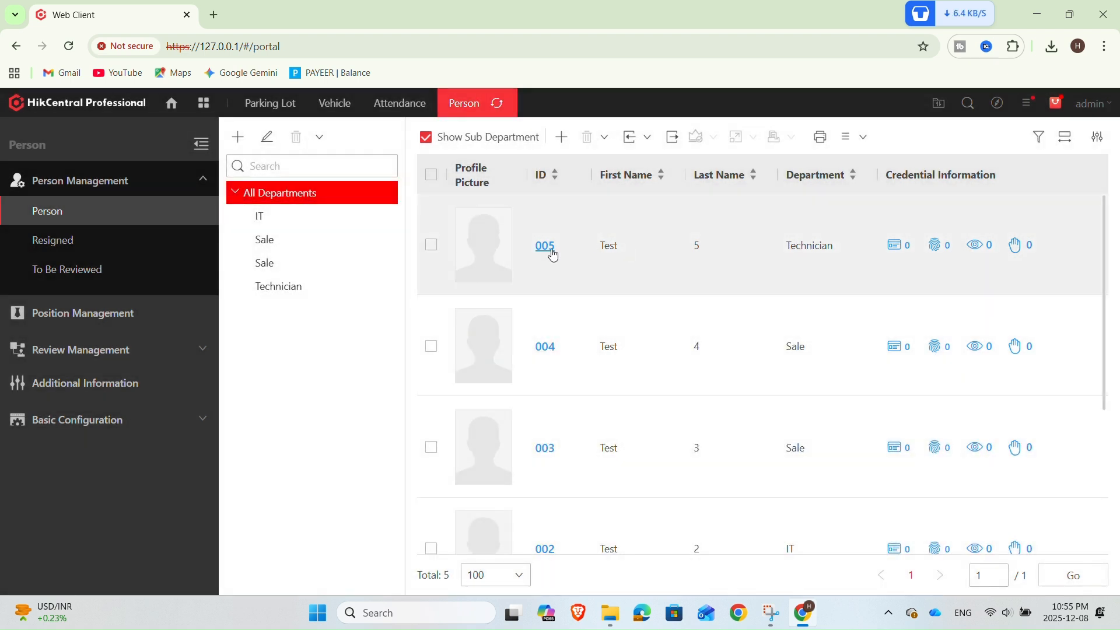
# Open persons 005, 004 and 003 in turn to review their basic and private information
pyautogui.click(545, 245)
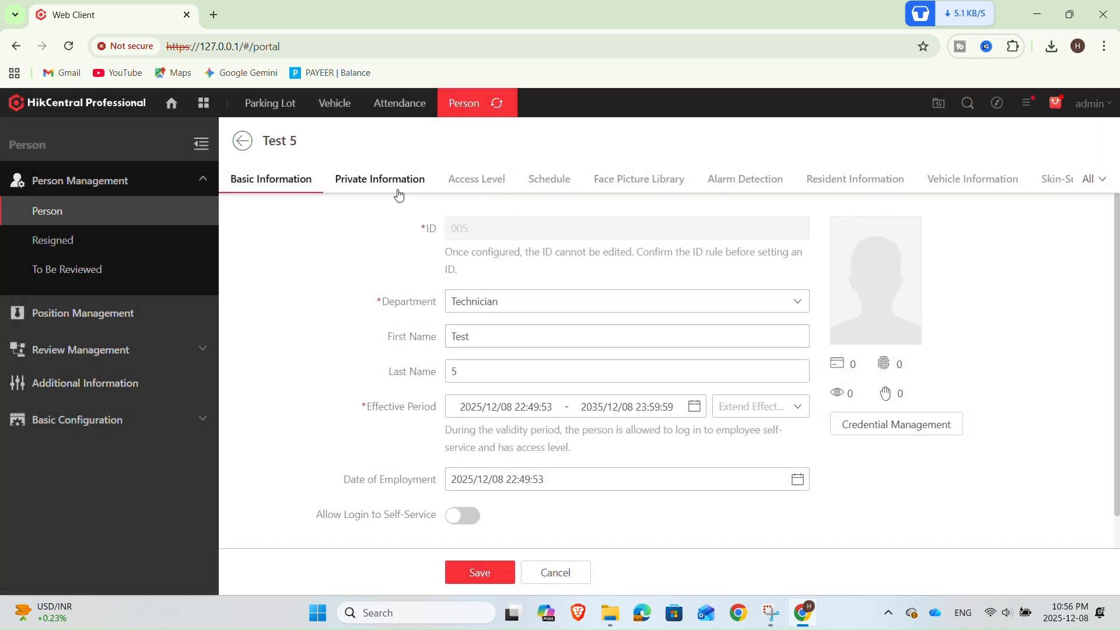
pyautogui.click(398, 192)
pyautogui.click(250, 140)
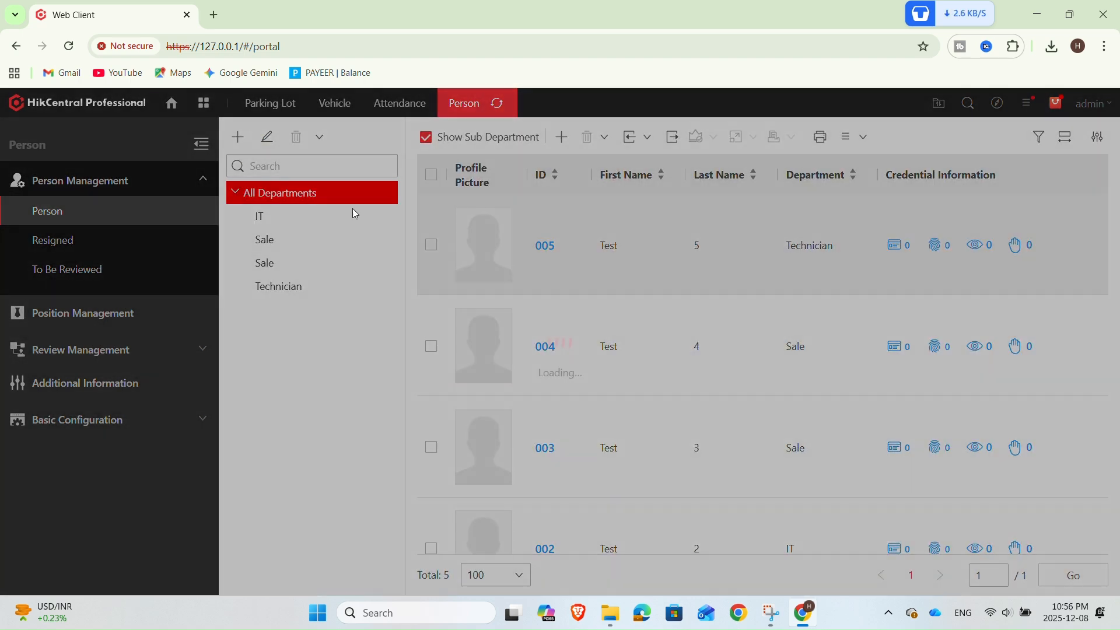
pyautogui.click(547, 346)
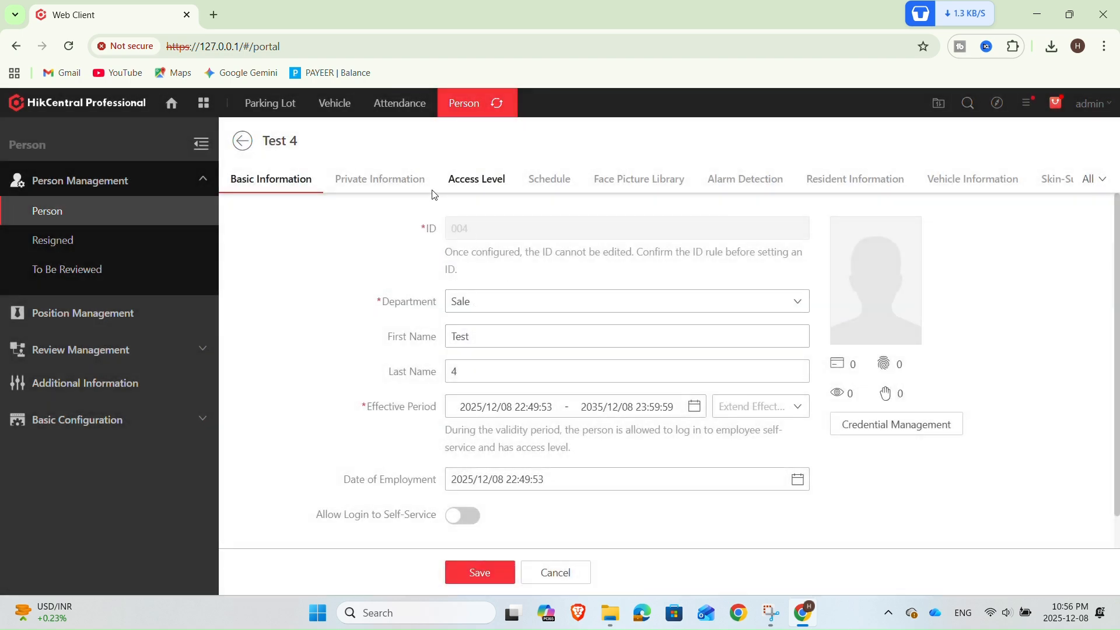
pyautogui.click(390, 194)
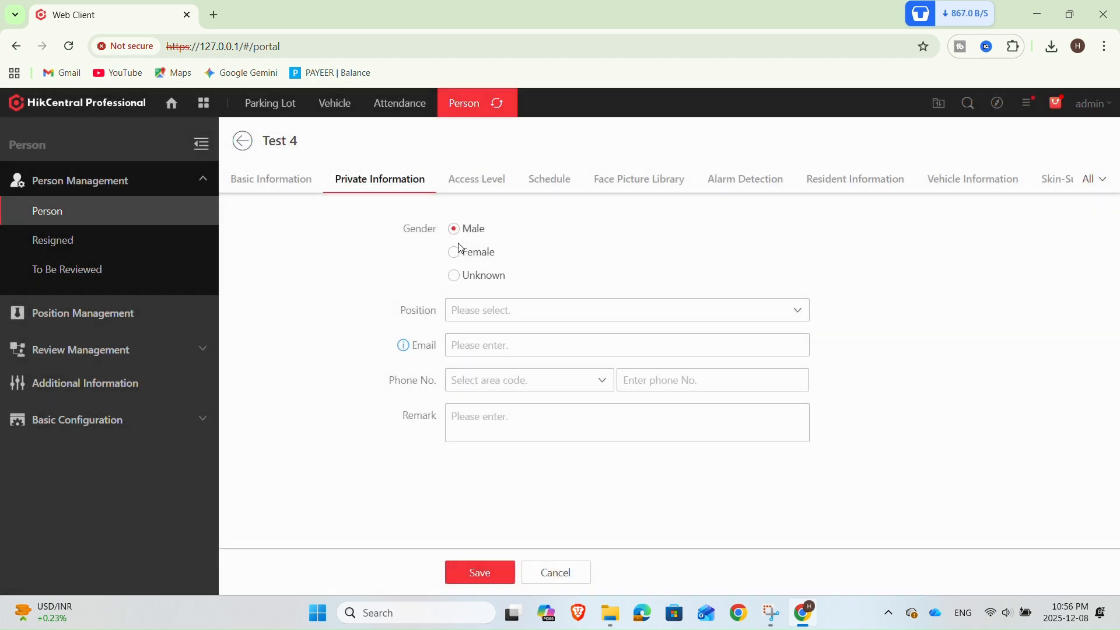
pyautogui.click(244, 142)
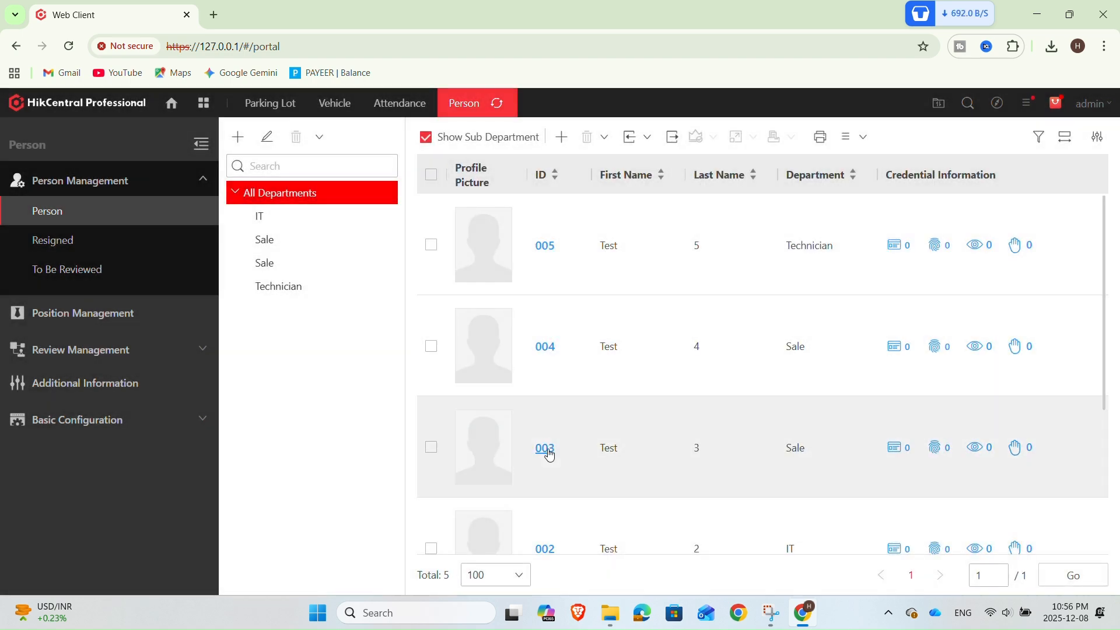
pyautogui.click(545, 451)
pyautogui.click(380, 180)
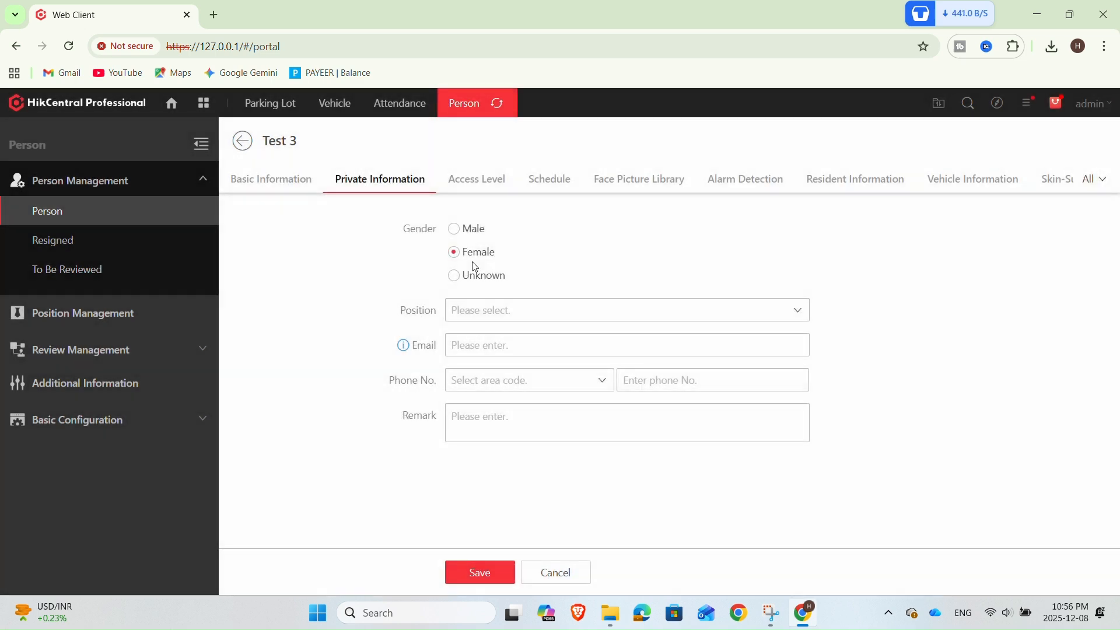
pyautogui.click(250, 142)
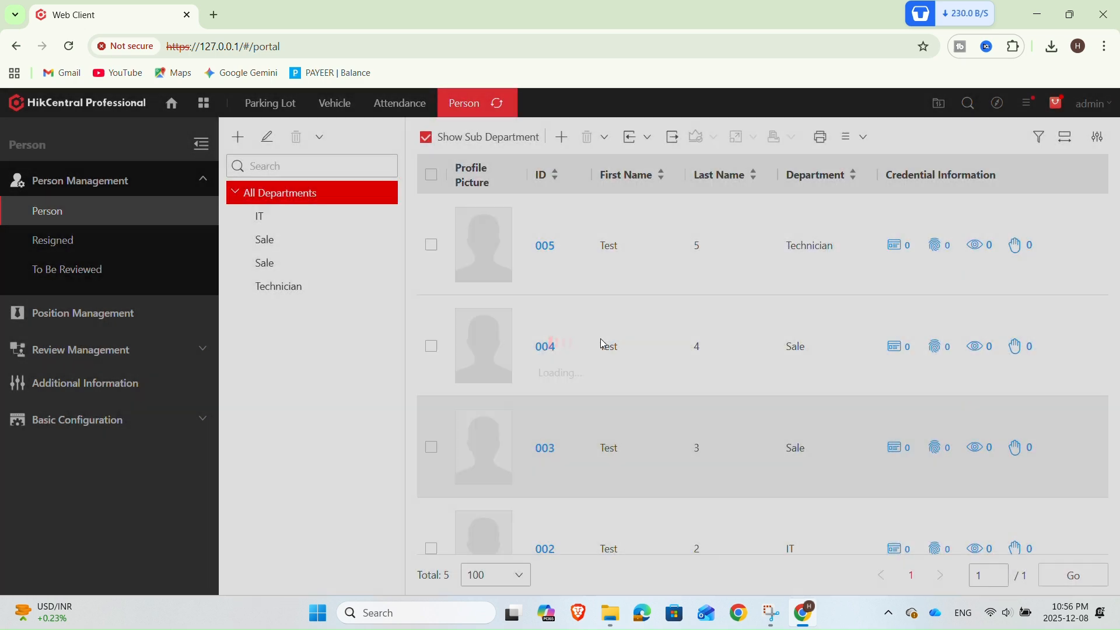
# Scroll through the complete person list to review all imported persons
pyautogui.scroll(-3, 602, 346)
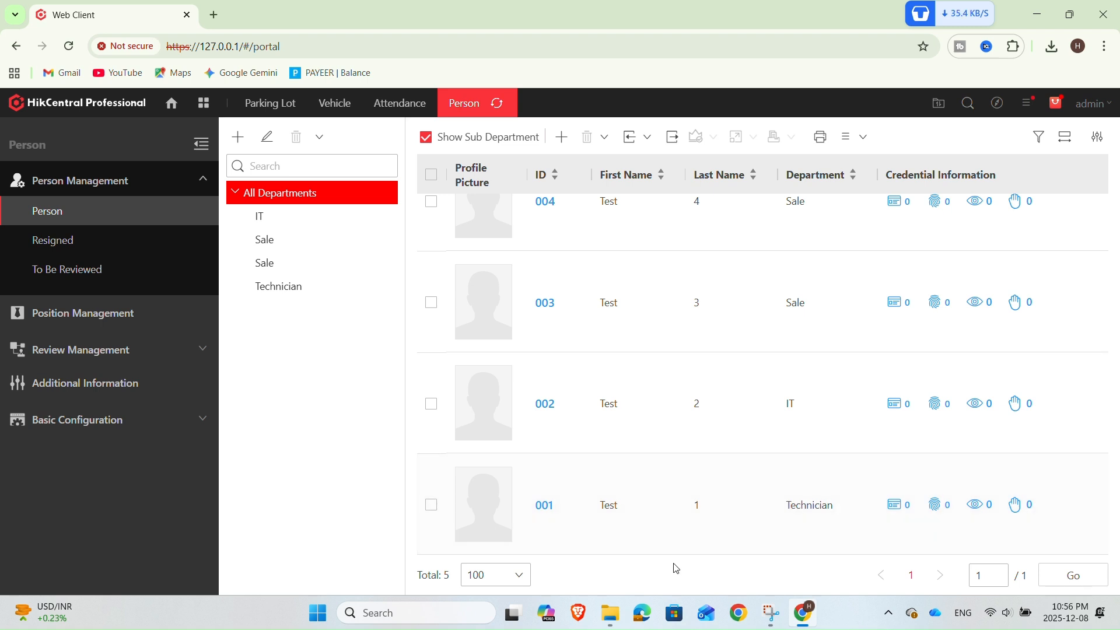
pyautogui.scroll(2, 589, 351)
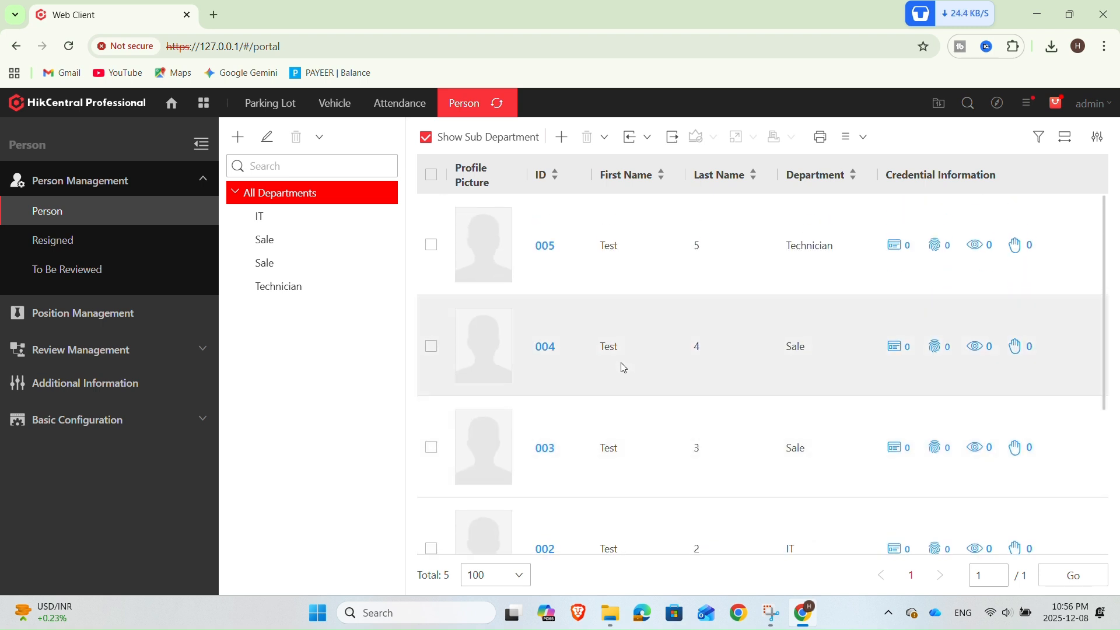
pyautogui.scroll(-2, 627, 291)
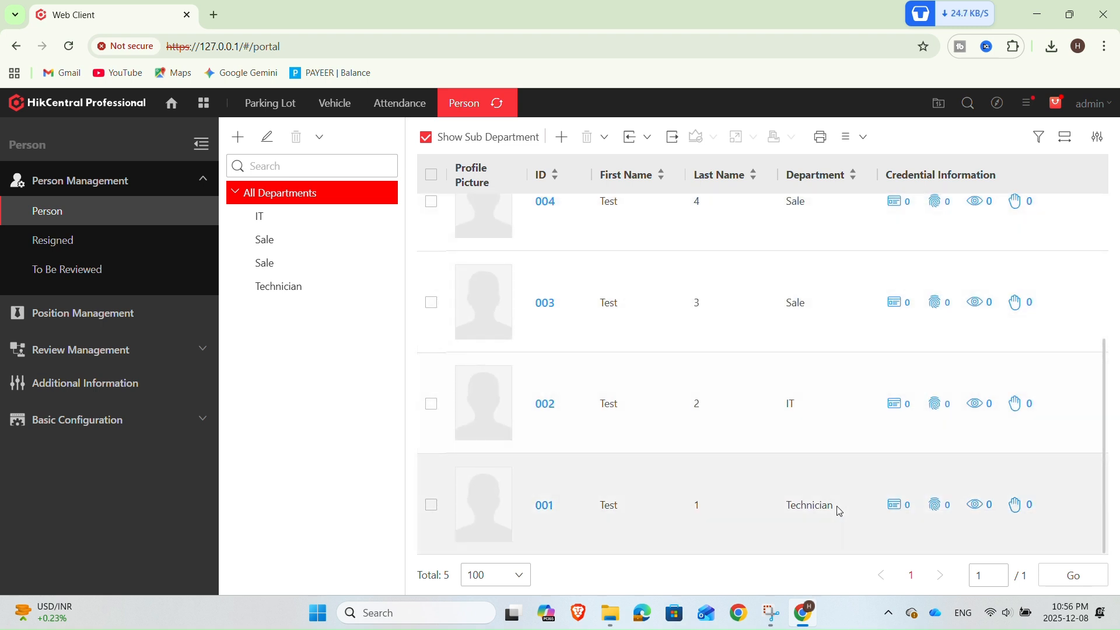
pyautogui.scroll(2, 834, 497)
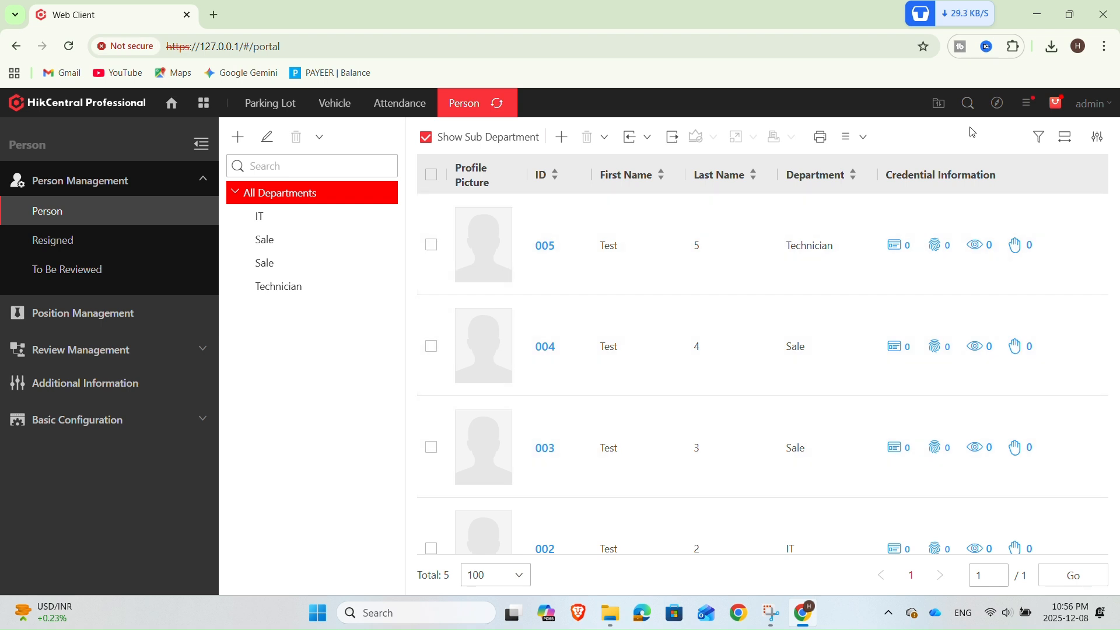